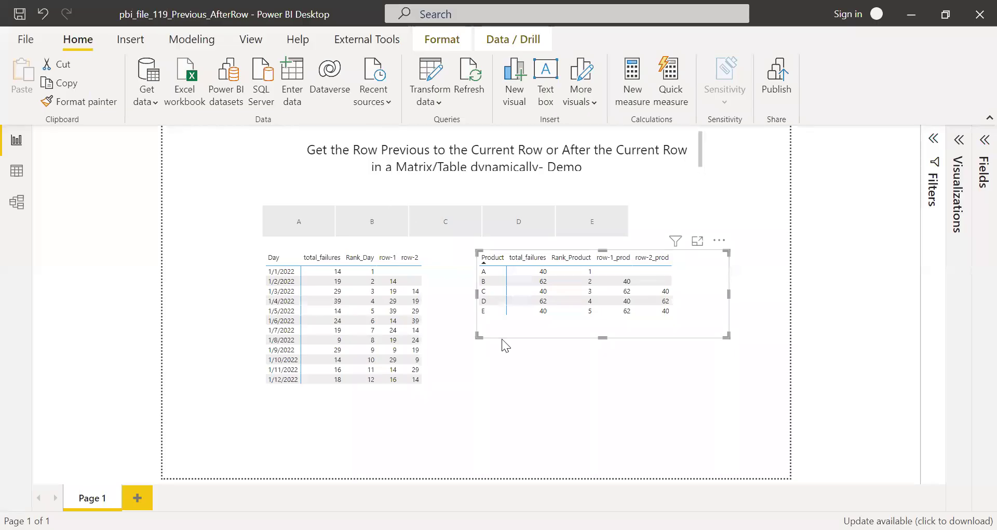
- Deselect the Product table visual and switch to the Data view of fact_failures
left_click(612, 405)
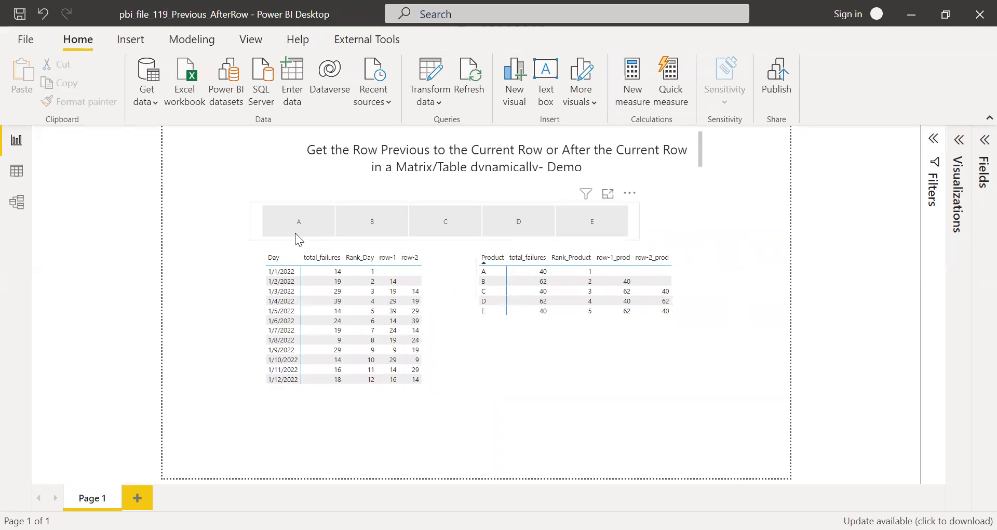
left_click(17, 171)
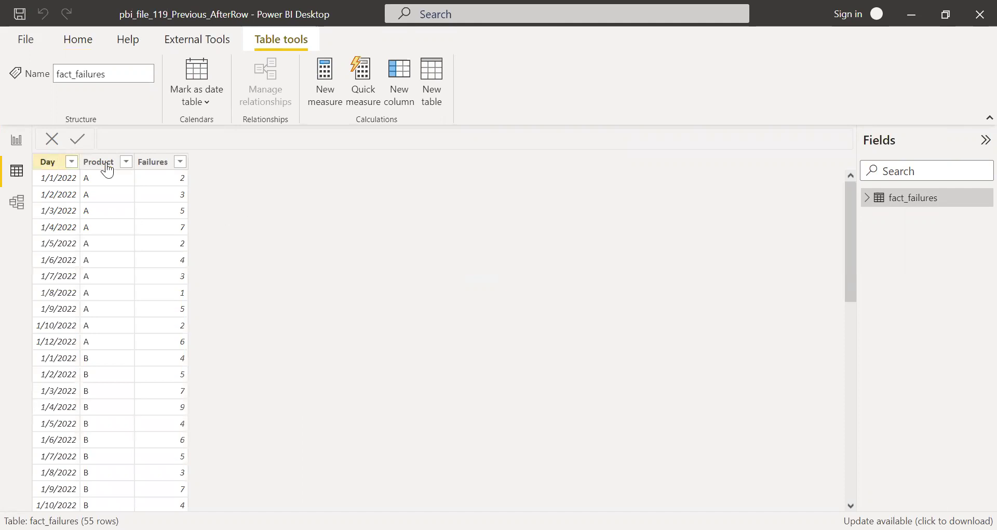
- Inspect the Product column's sort and filter options without changes, then go back to the Report view
left_click(128, 164)
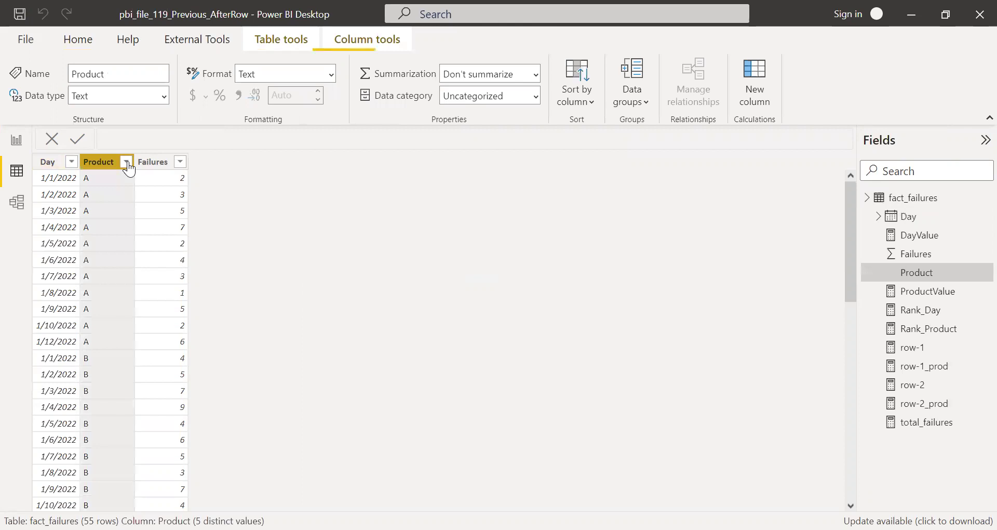
left_click(126, 162)
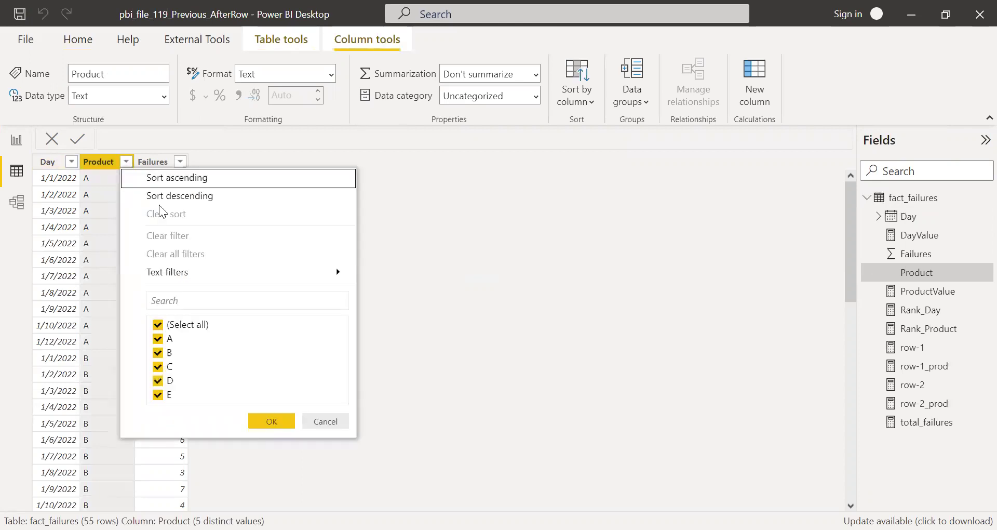
left_click(428, 317)
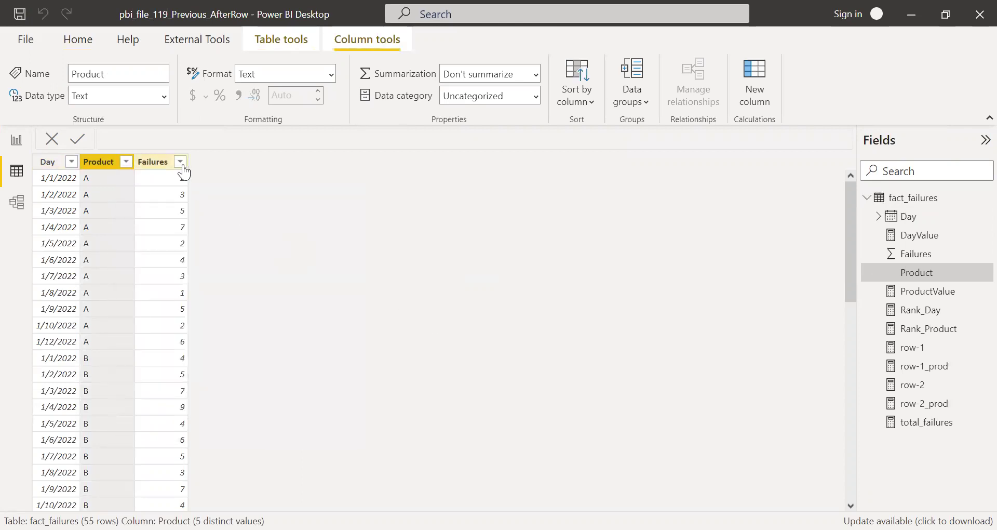
left_click(15, 144)
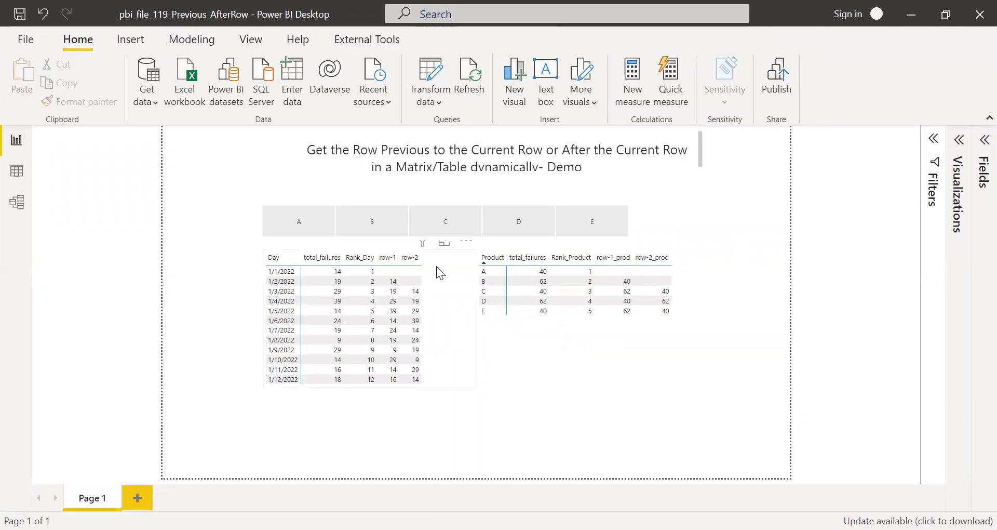
left_click(436, 257)
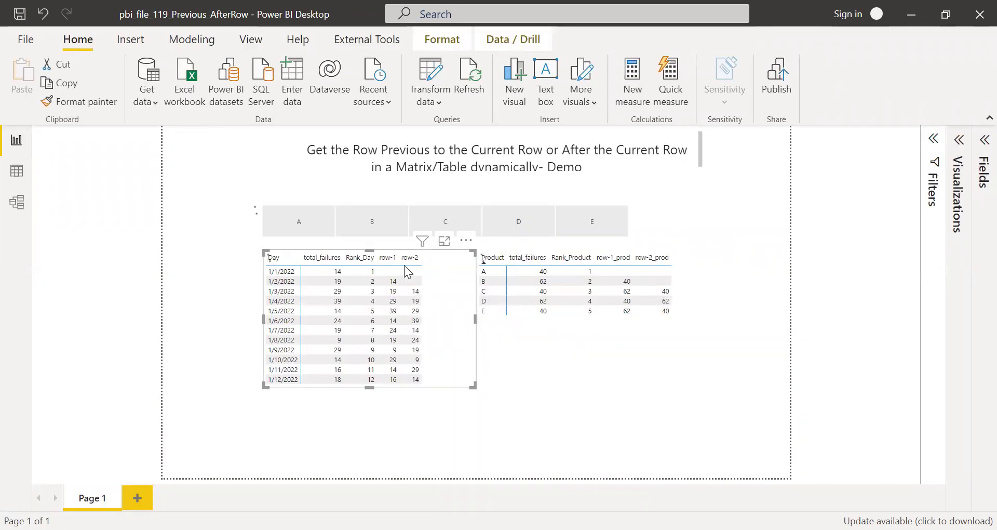
left_click(711, 260)
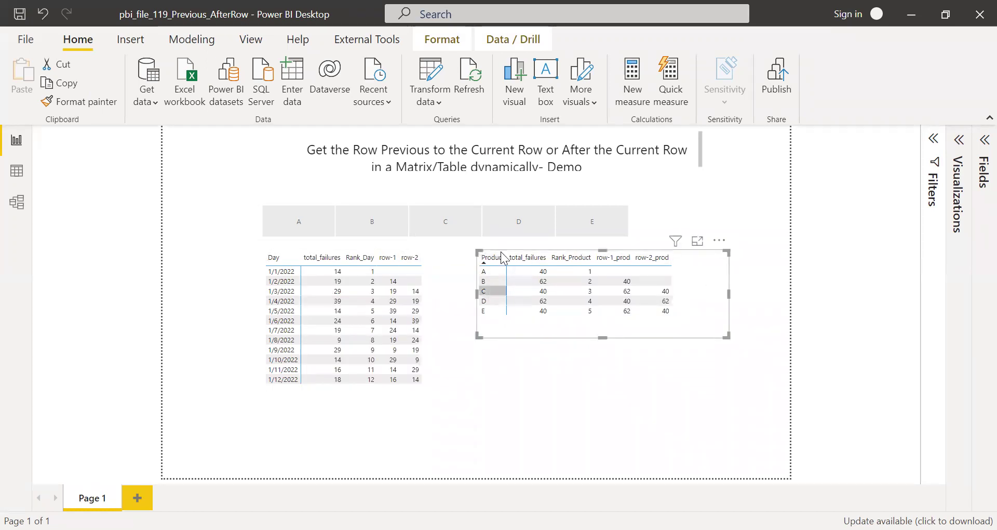
left_click(437, 254)
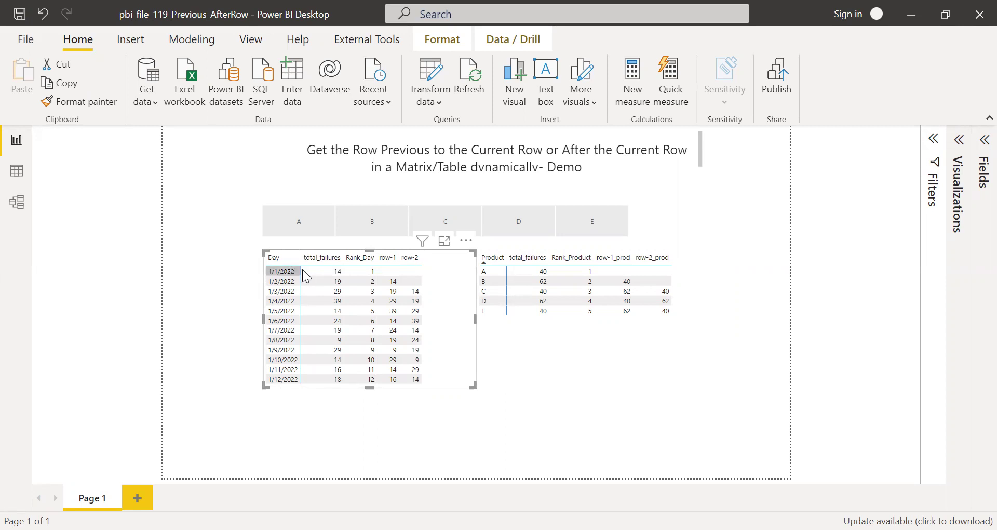
- Expand the Fields pane and review the total_failures and DayValue measure formulas
left_click(980, 143)
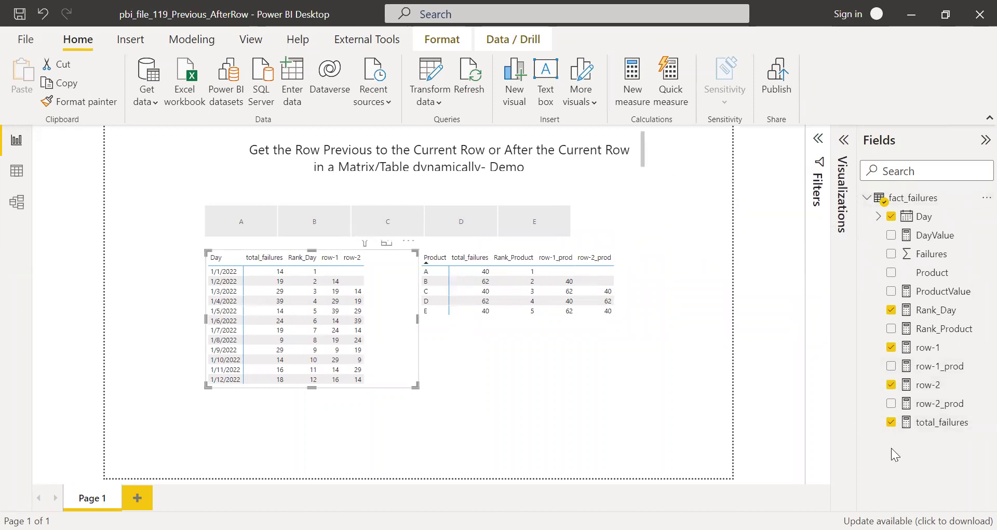
left_click(931, 423)
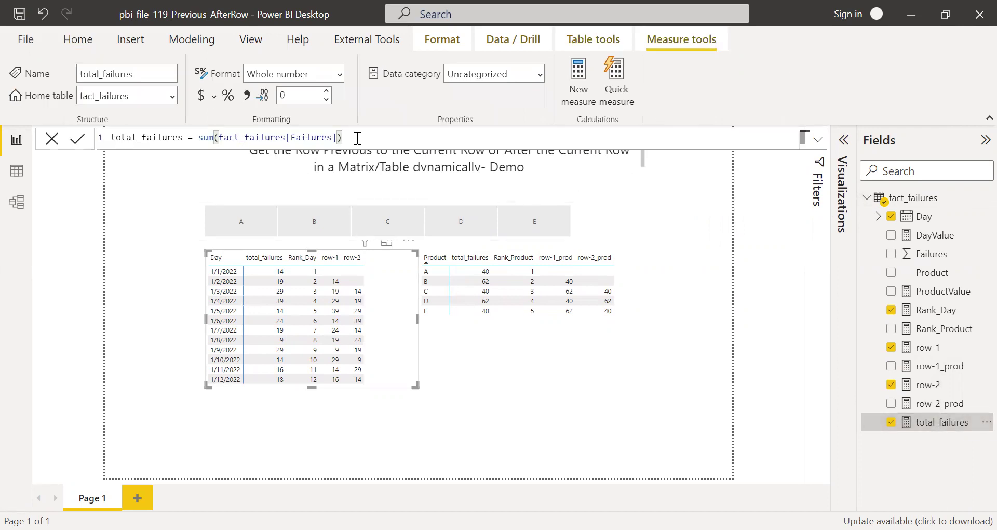
key("ctrl+a")
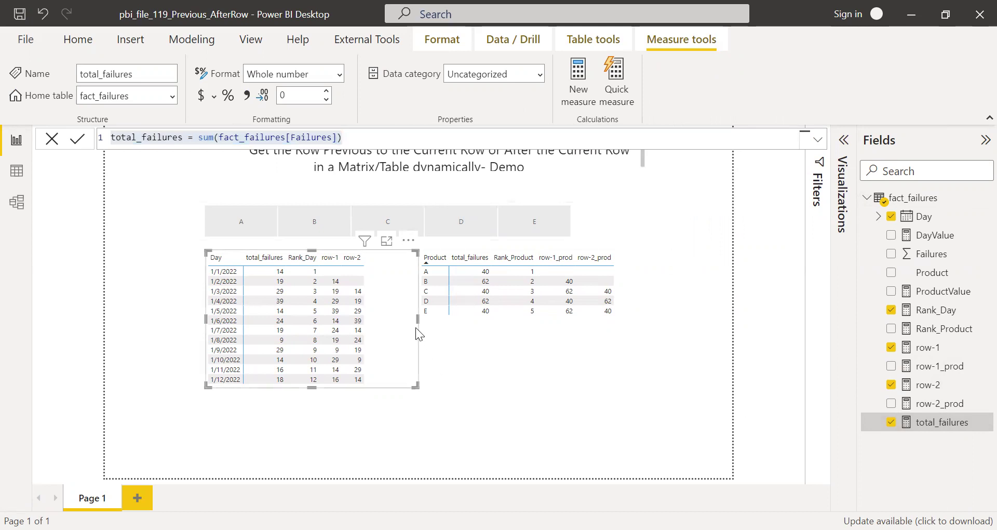
left_click(937, 237)
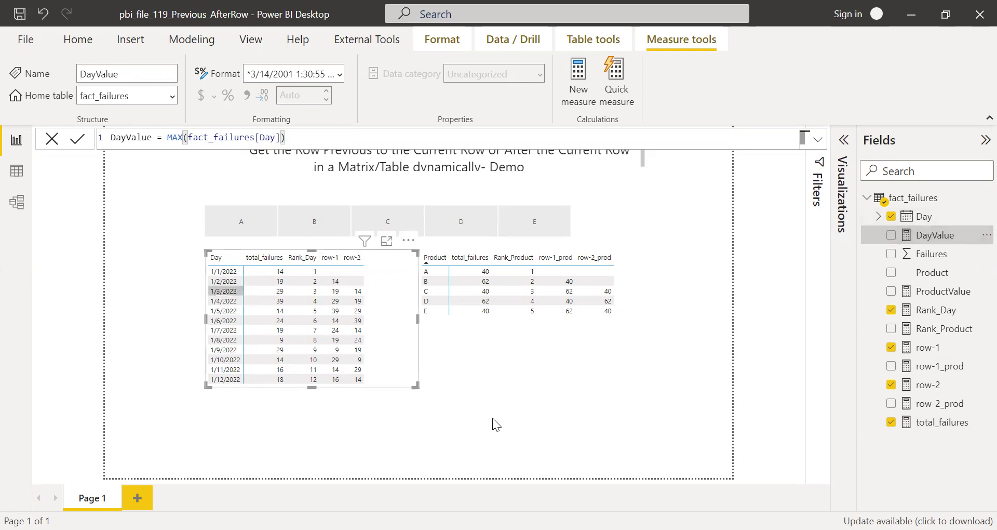
left_click(578, 391)
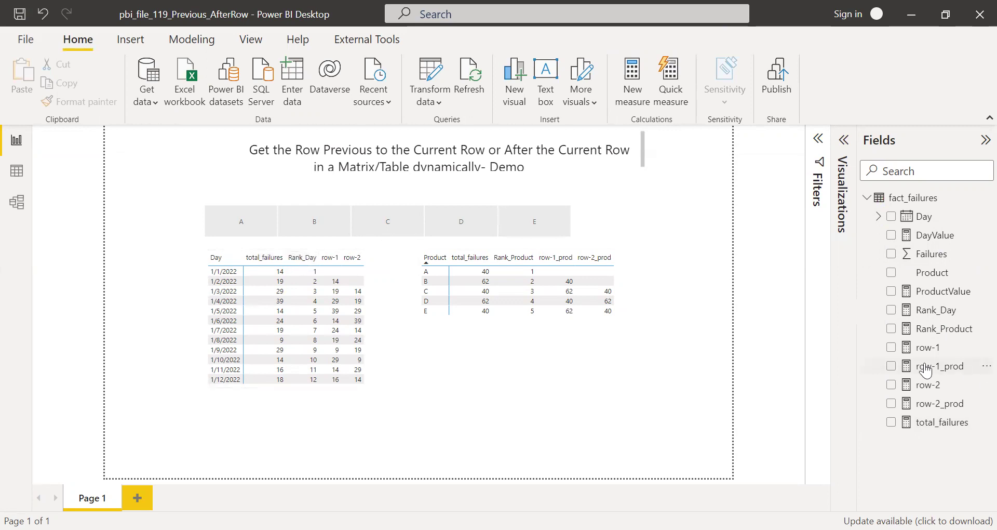
- Open the Rank_Day RANKX formula, highlighting ALLSELECTED(fact_failures[Day]) and then the whole formula
left_click(938, 314)
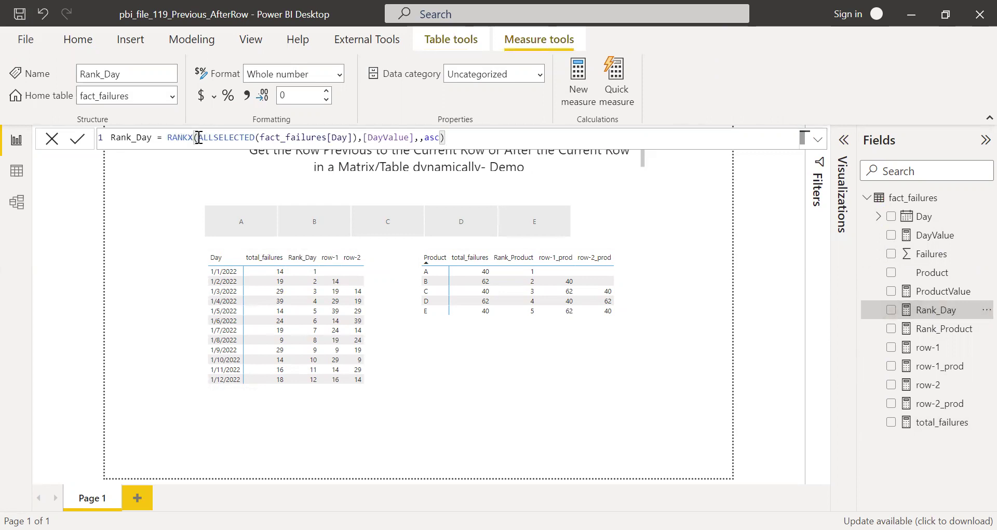
left_click_drag(198, 137, 347, 137)
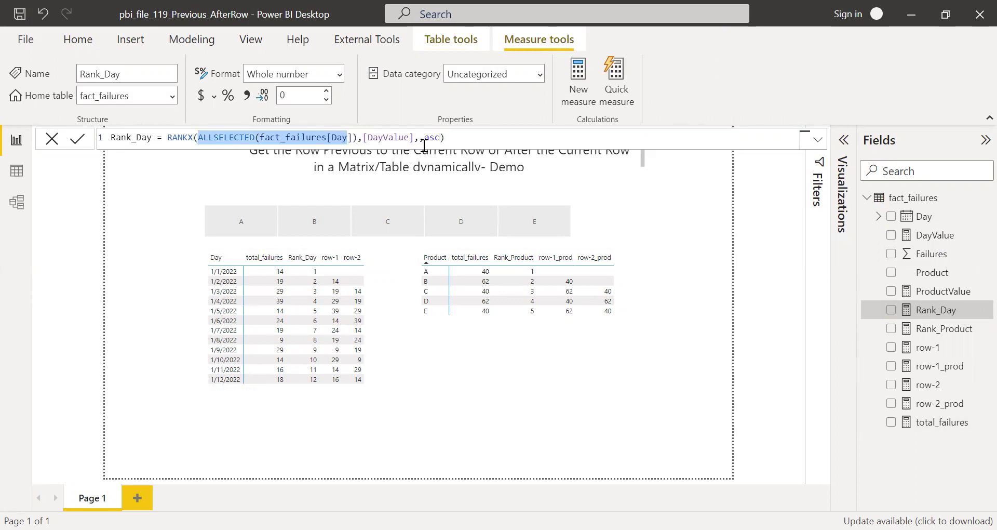
left_click(454, 138)
key("shift+Home")
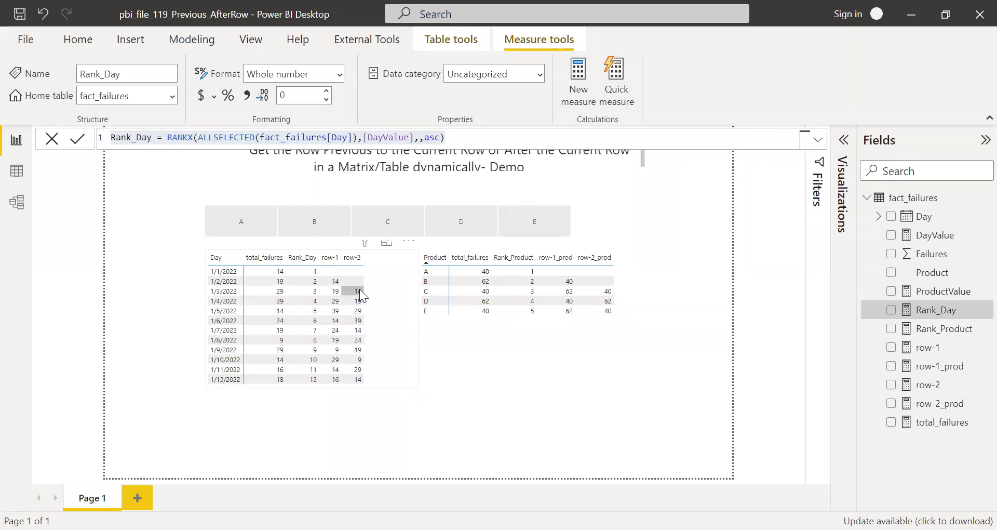
left_click(973, 400)
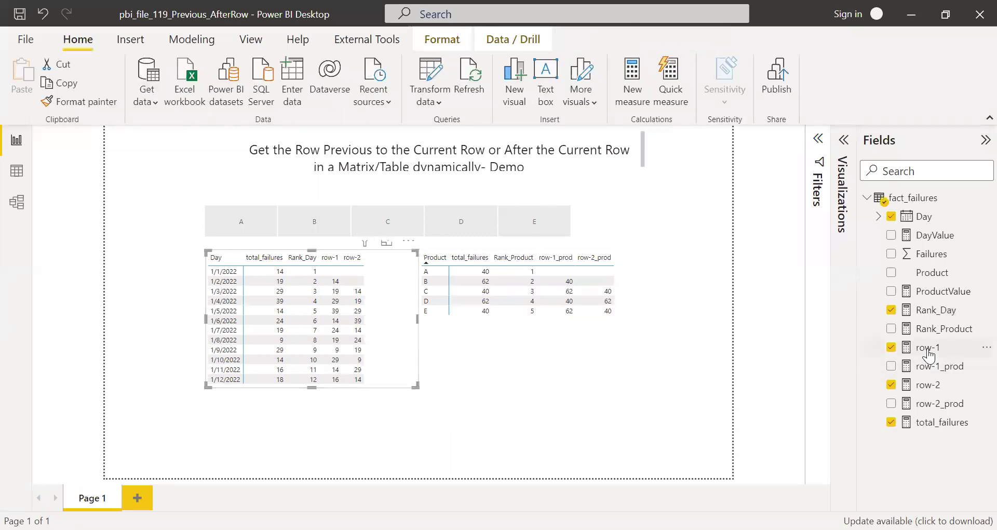
left_click(929, 356)
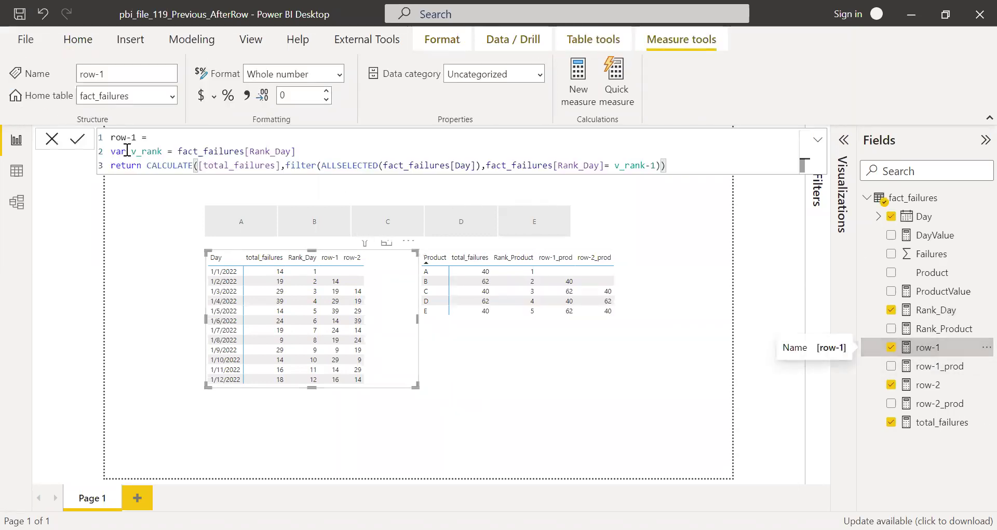
left_click(116, 152)
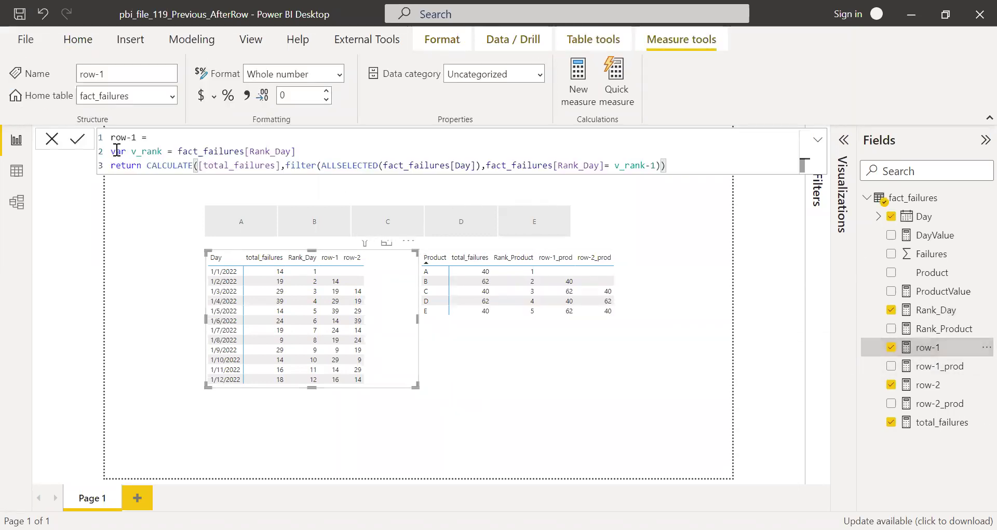
triple_click(303, 151)
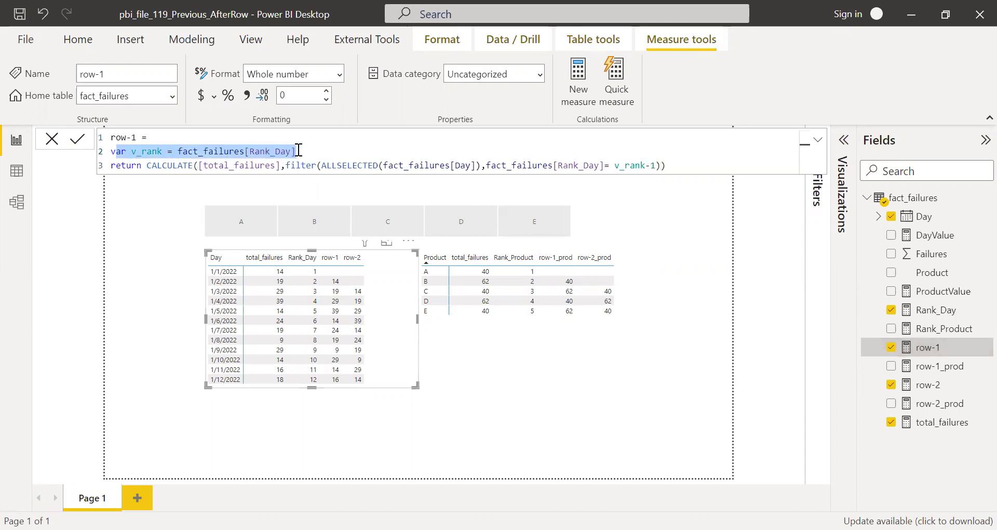
left_click(304, 152)
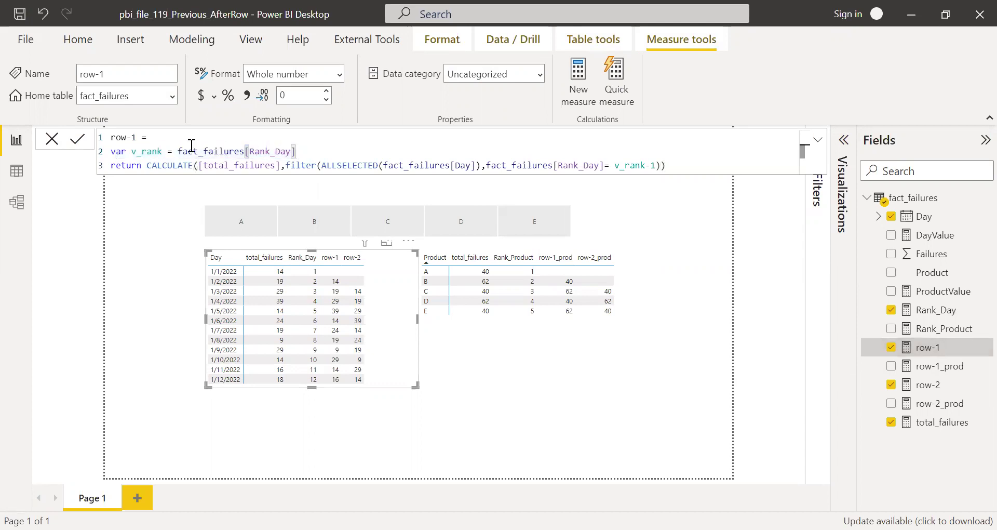
key("shift+Left")
key("shift+Left")
key("shift+Left")
key("shift+Left")
key("shift+Left")
key("shift+Left")
key("shift+Left")
key("shift+Left")
key("shift+Left")
key("shift+Left")
key("shift+Left")
key("shift+Left")
key("shift+Left")
key("shift+Left")
key("shift+Left")
key("shift+Left")
key("shift+Left")
key("shift+Left")
key("shift+Left")
key("shift+Left")
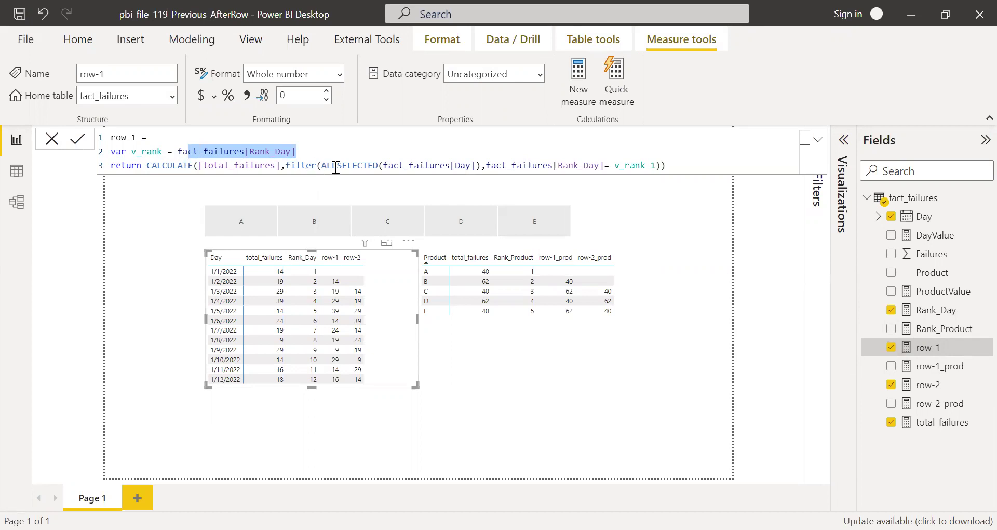
left_click_drag(308, 165, 655, 165)
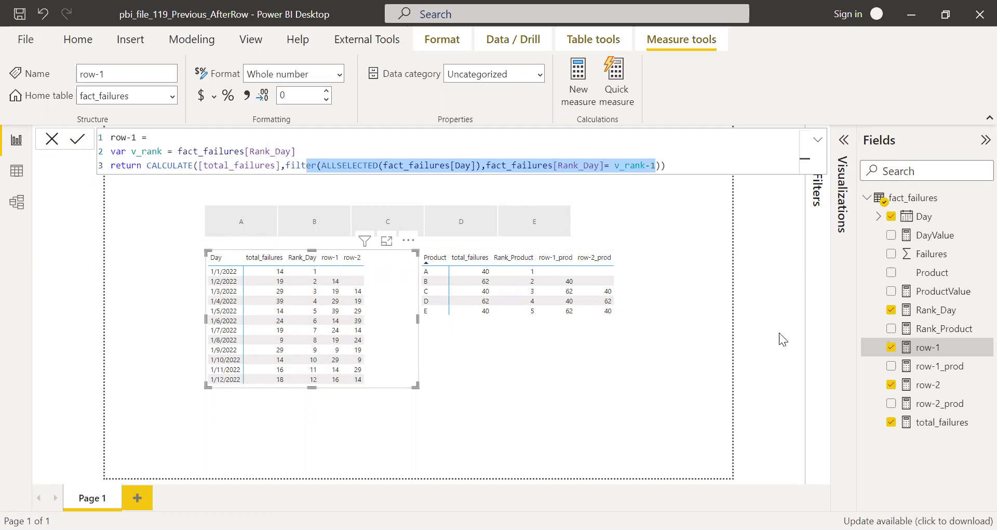
left_click(925, 207)
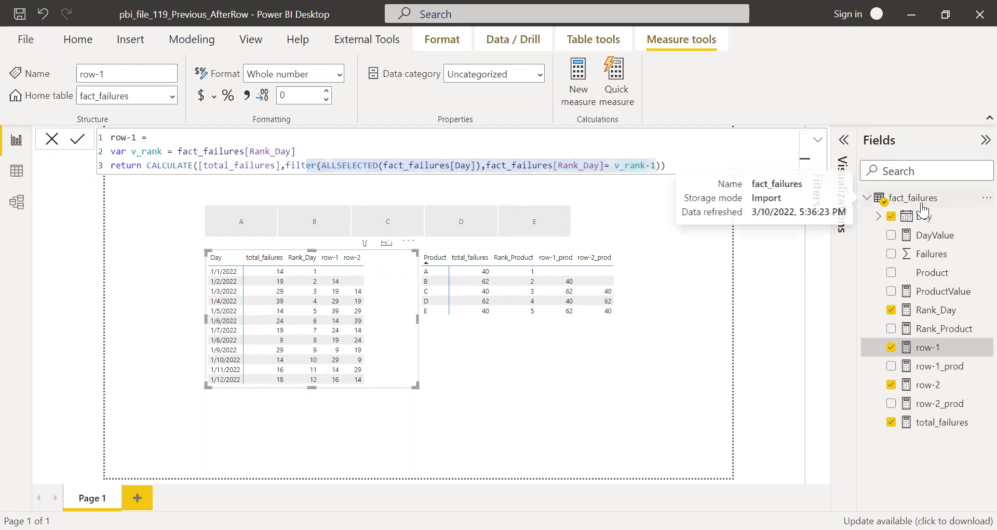
- Create a row-3 measure in fact_failures with variable v_rank = Rank_Day
right_click(918, 204)
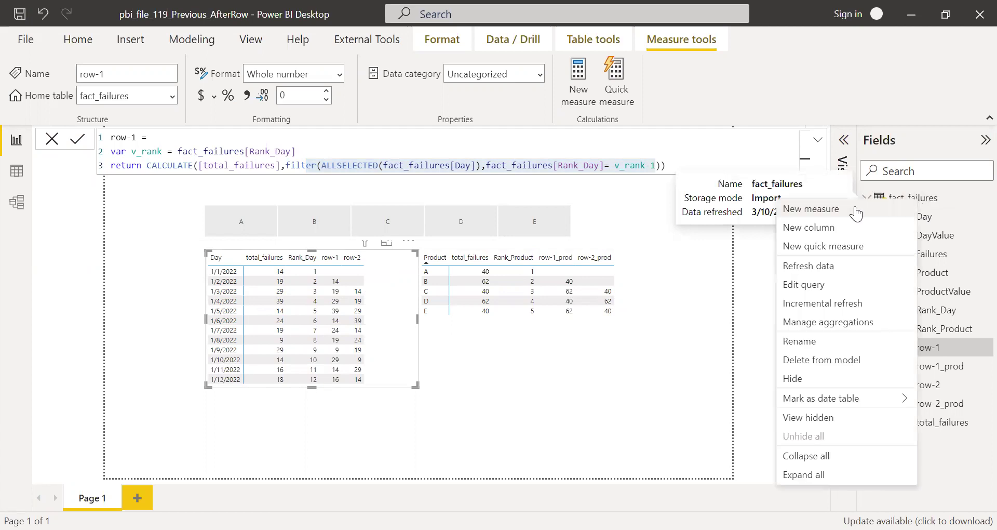
key("Escape")
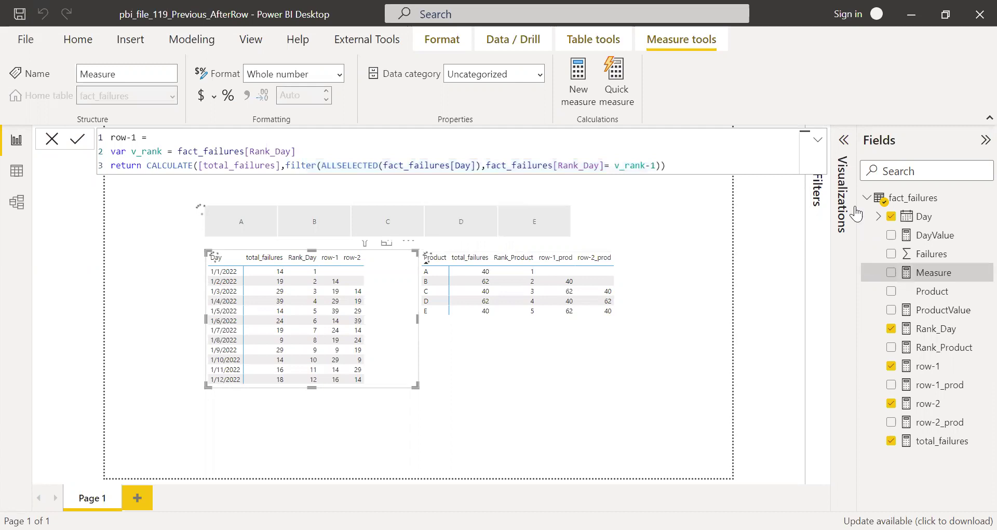
type("row-")
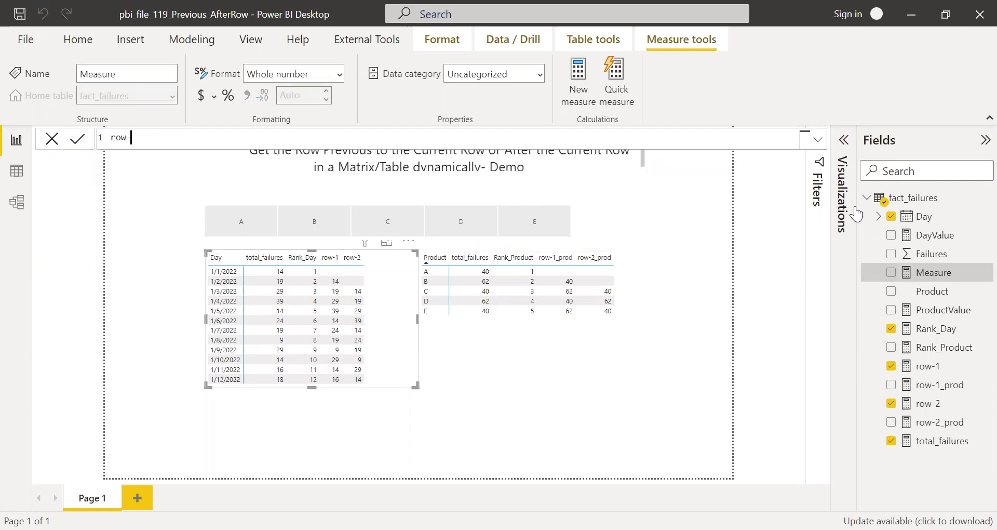
type("3 =")
key("shift+Return")
type("var")
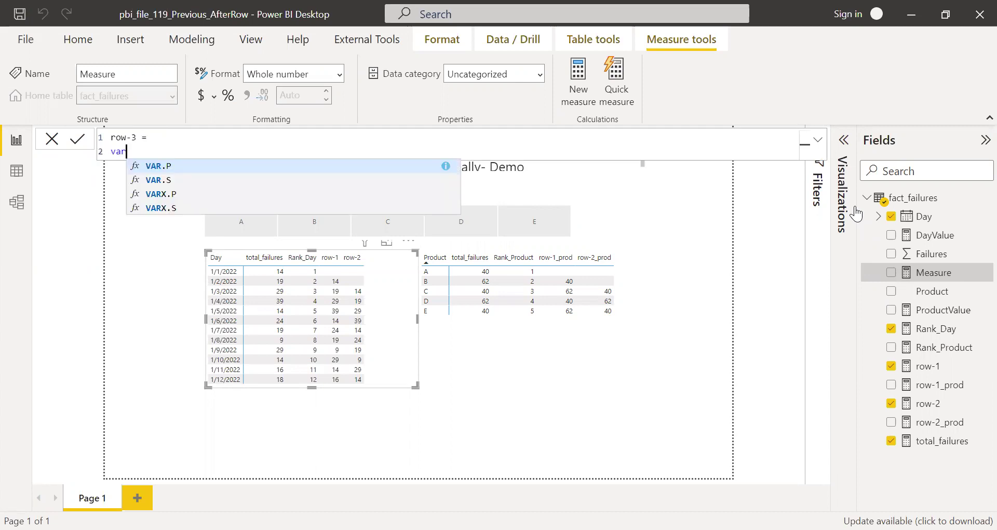
type(" v_ran")
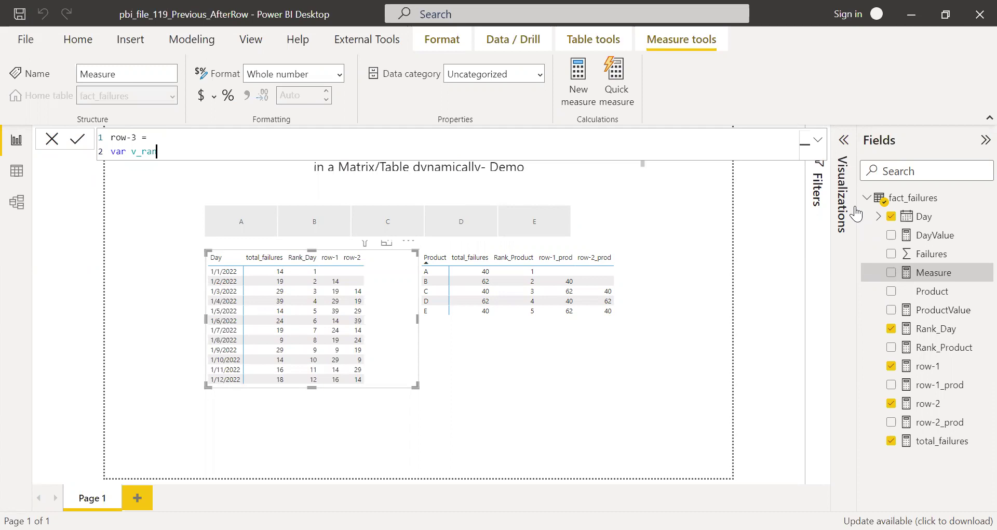
type("k =")
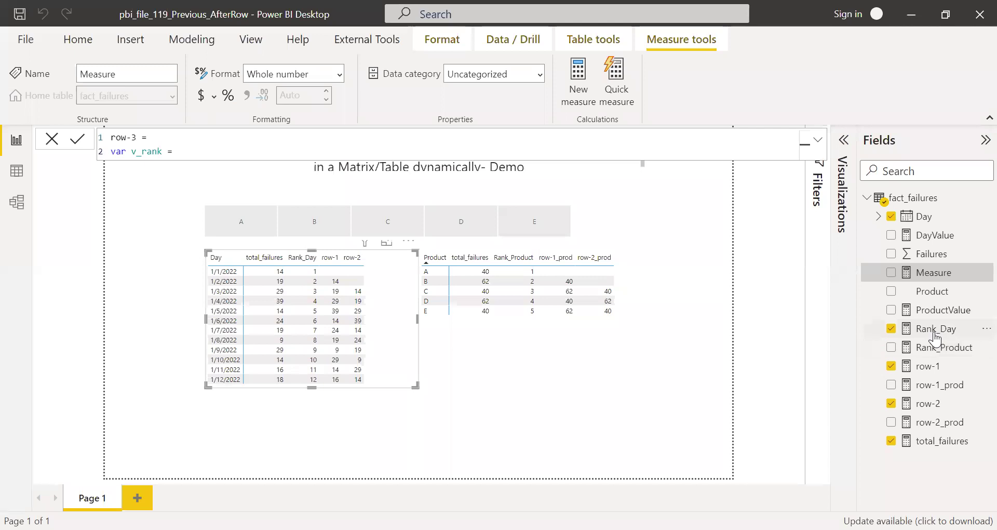
type("rank")
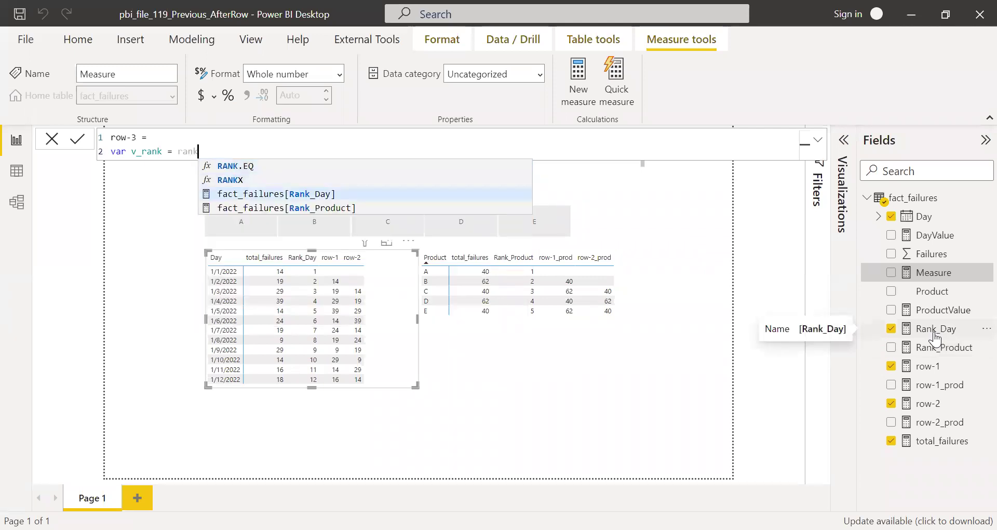
key("Tab")
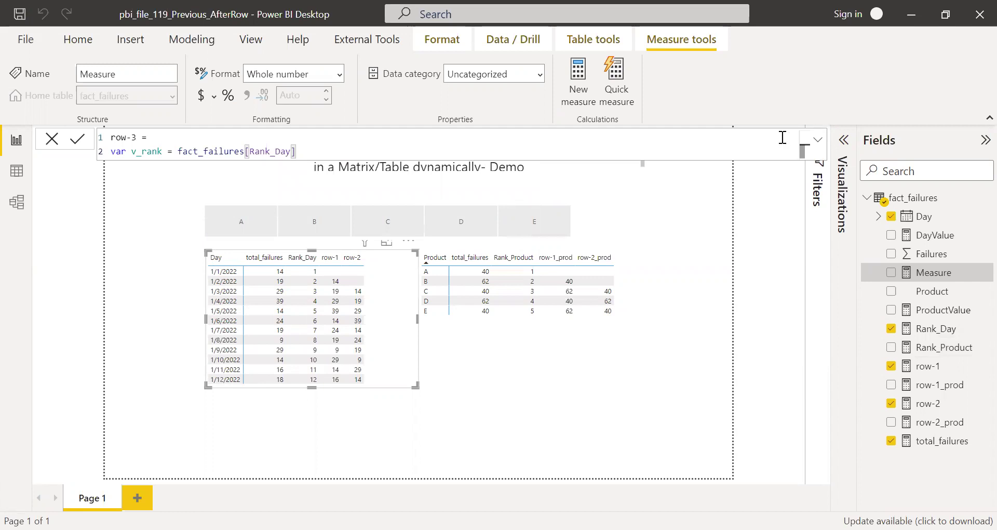
key("shift+Return")
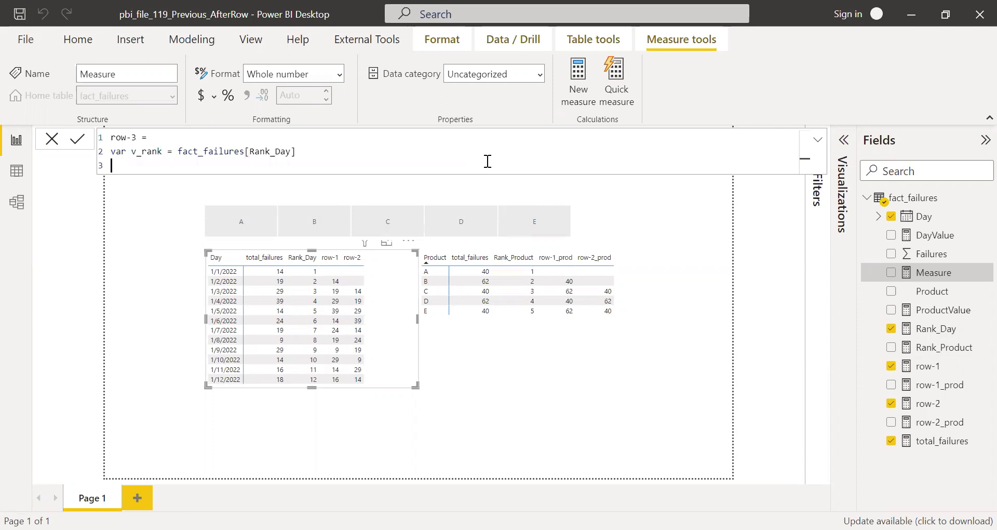
- Start the return line as CALCULATE over the total_failures measure
type("return CALCULATE(")
key("Tab")
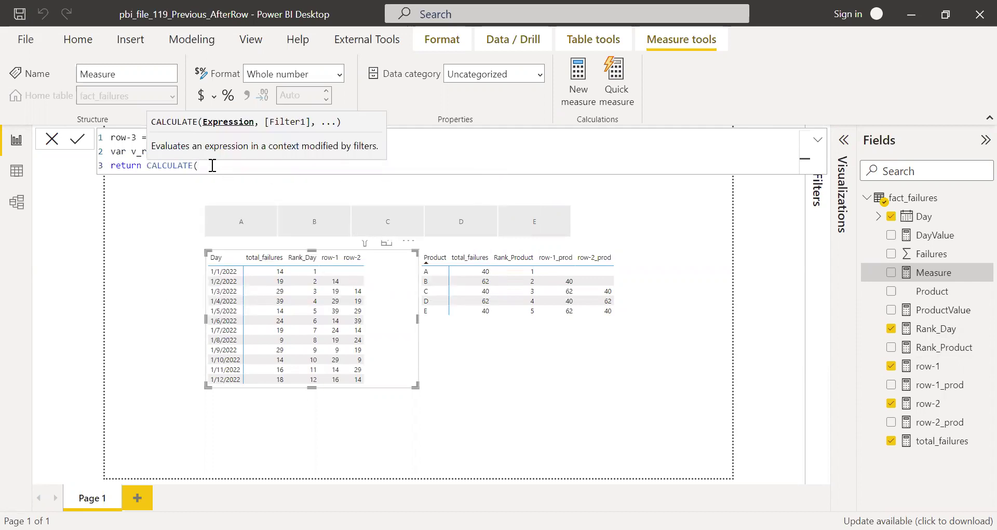
type("tot")
key("Down")
key("Down")
key("Down")
key("Down")
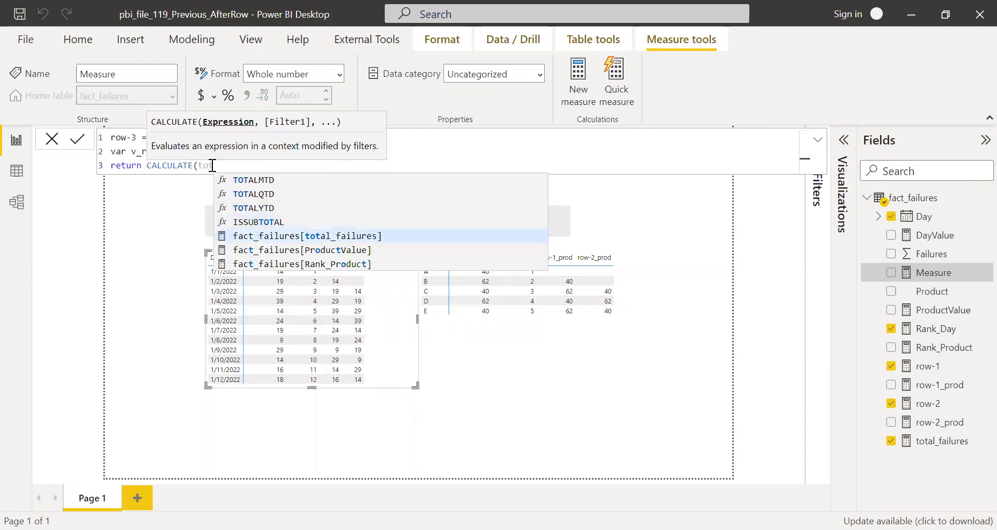
key("Tab")
- Filter CALCULATE to ALLSELECTED(fact_failures[Day]) where Rank_Day = v_rank-3
type(",")
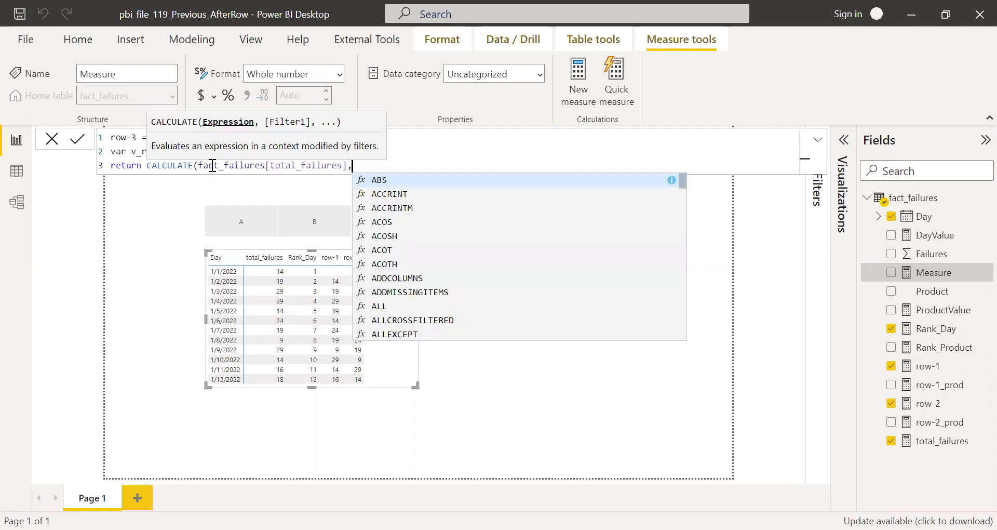
type("filte")
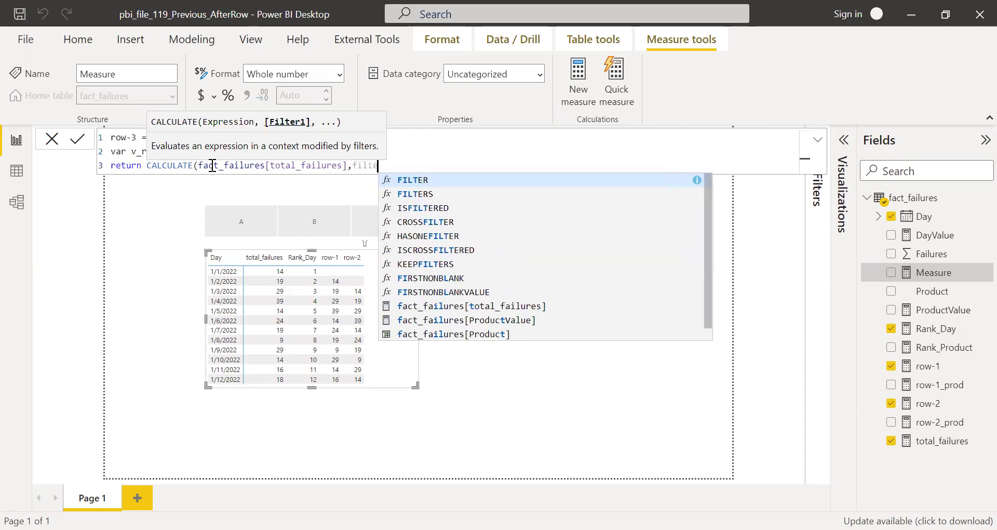
type("r")
key("Tab")
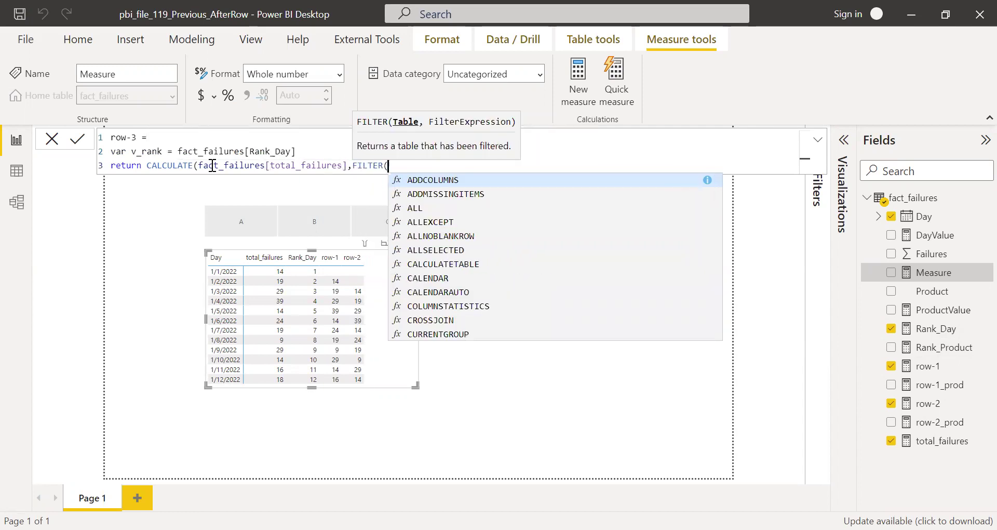
type("all")
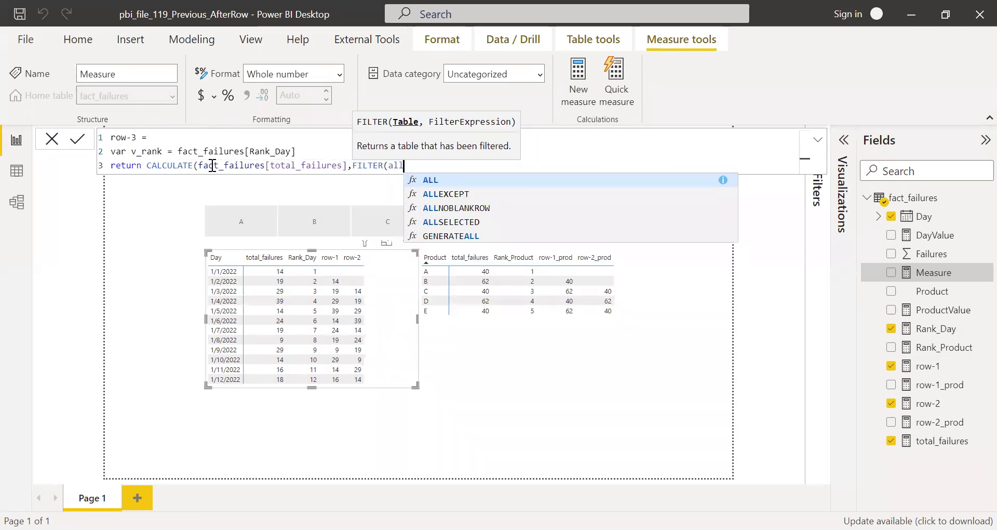
key("Down")
key("Down")
key("Down")
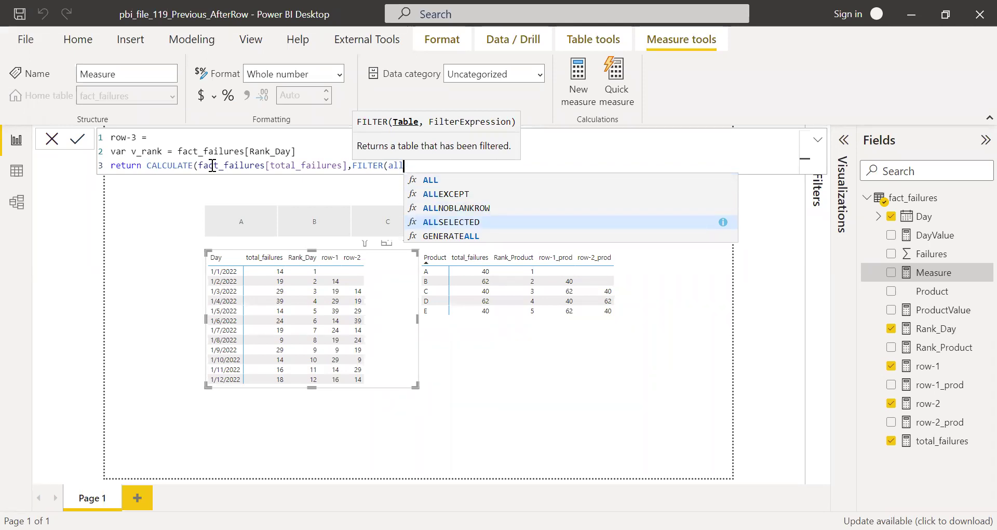
key("Tab")
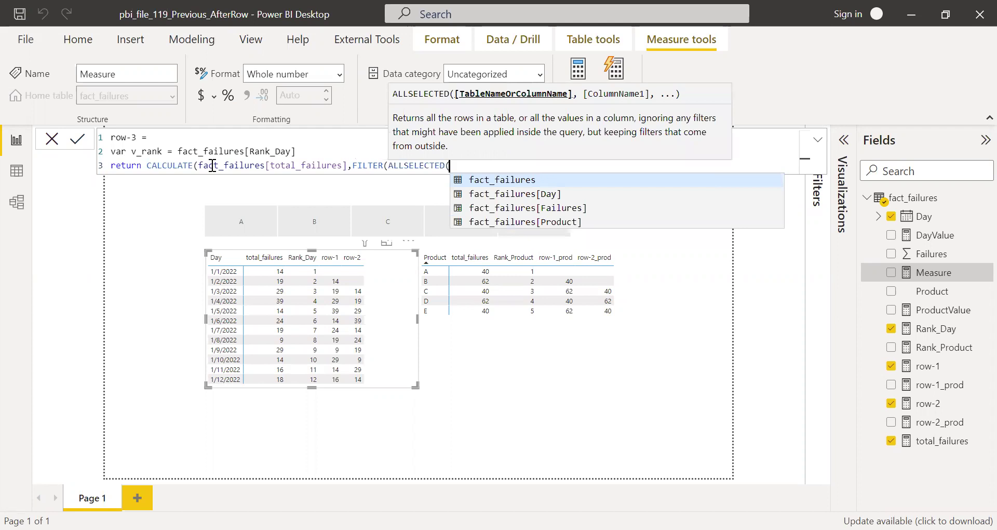
key("Down")
key("Tab")
type(")")
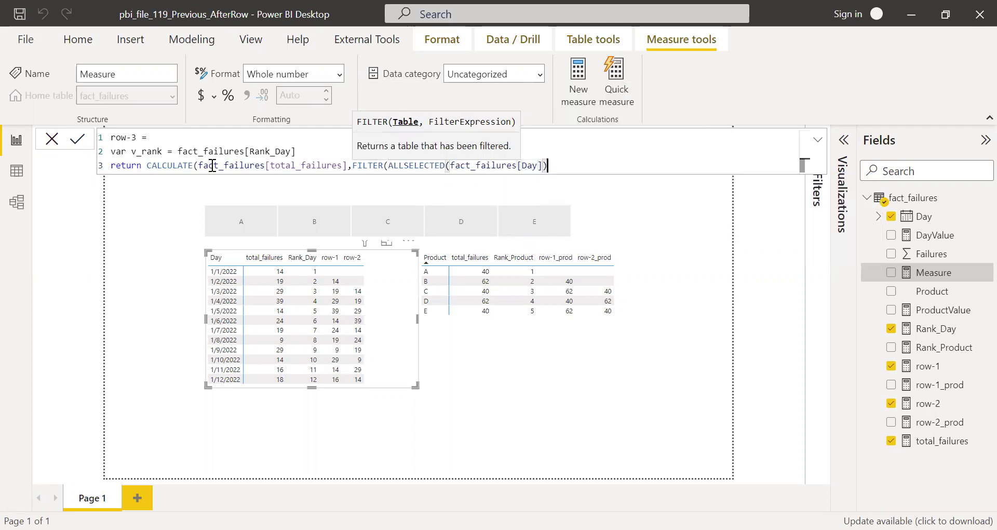
type(",")
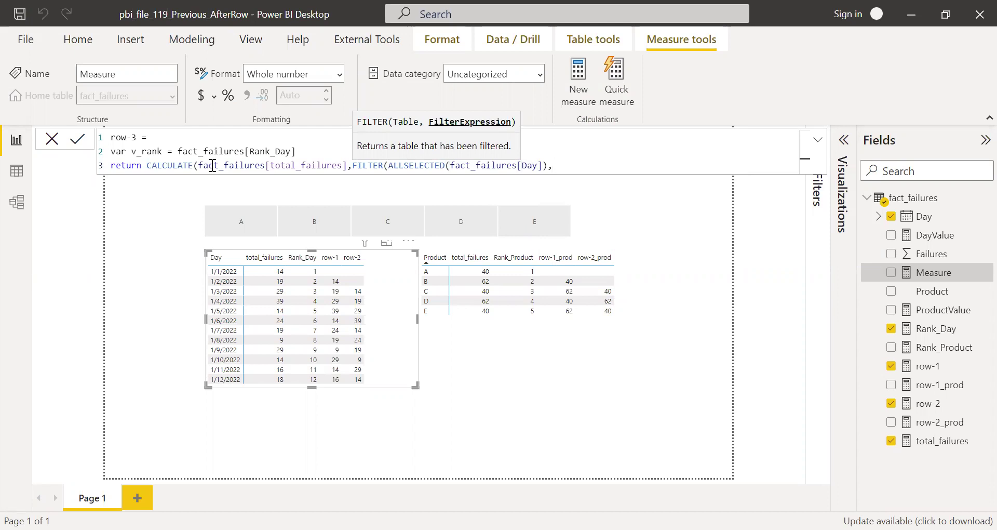
type("rank")
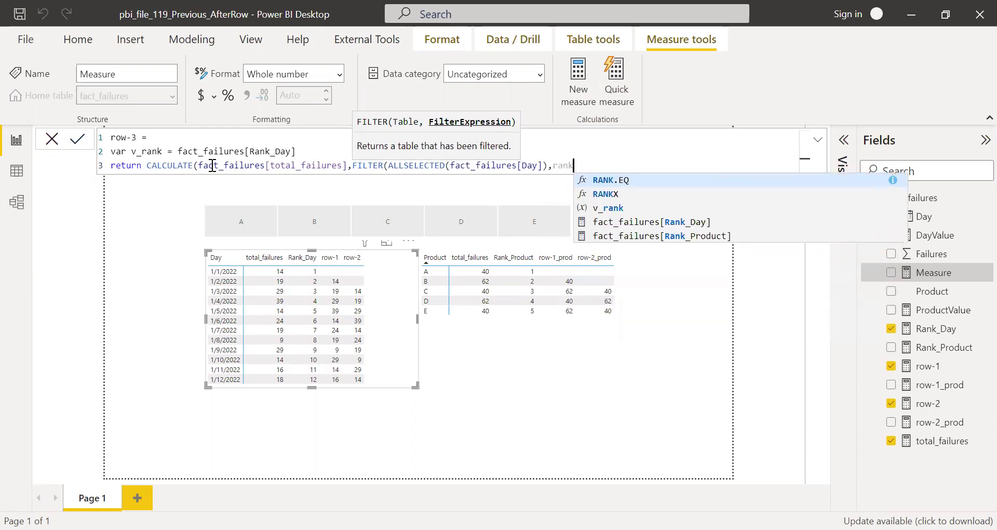
key("Down")
key("Down")
key("Down")
key("Tab")
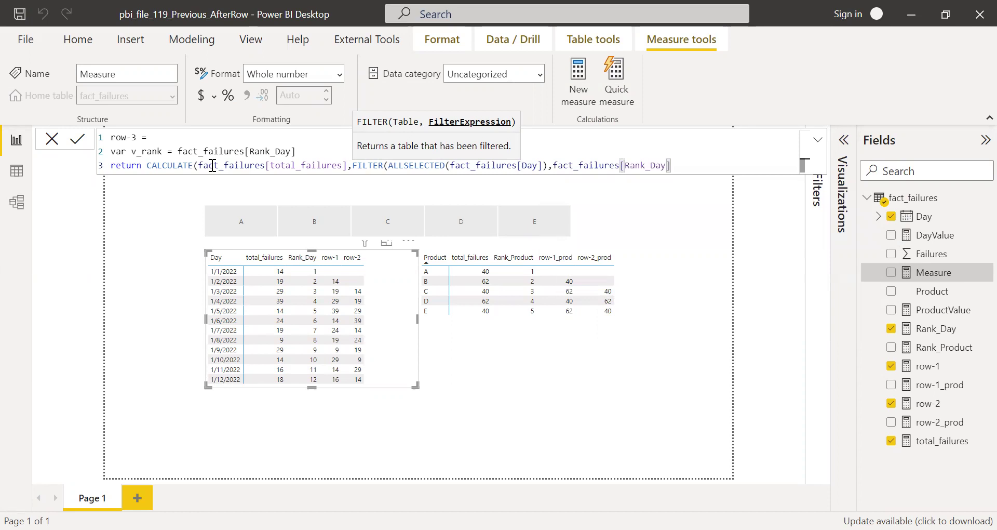
type("= v_")
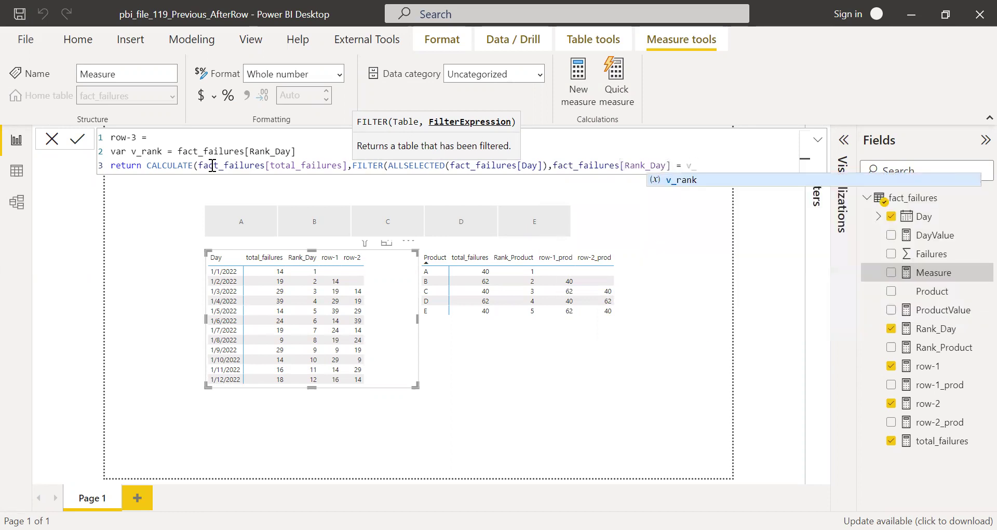
type("rank-")
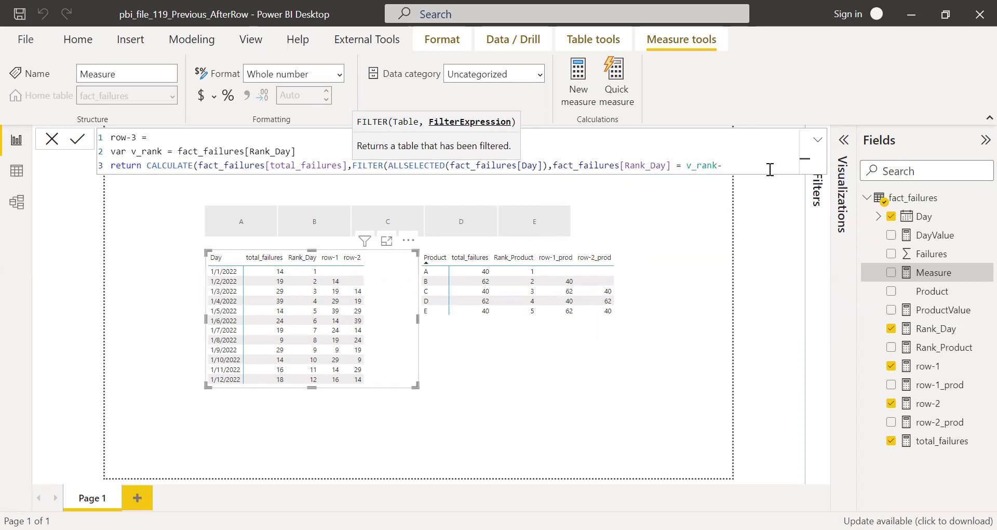
type("3))")
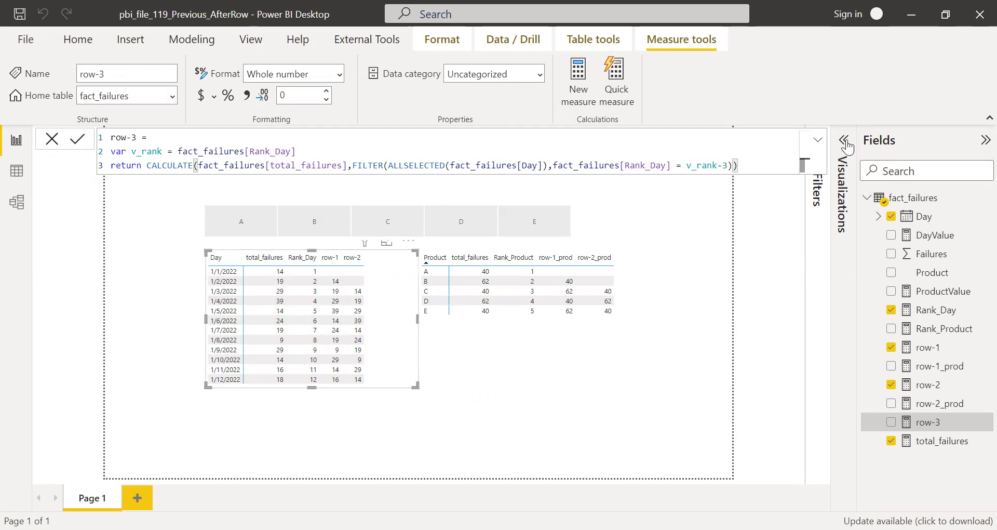
- Drag the row-3 measure into the Day table's Values to add a row-3 column
left_click(841, 306)
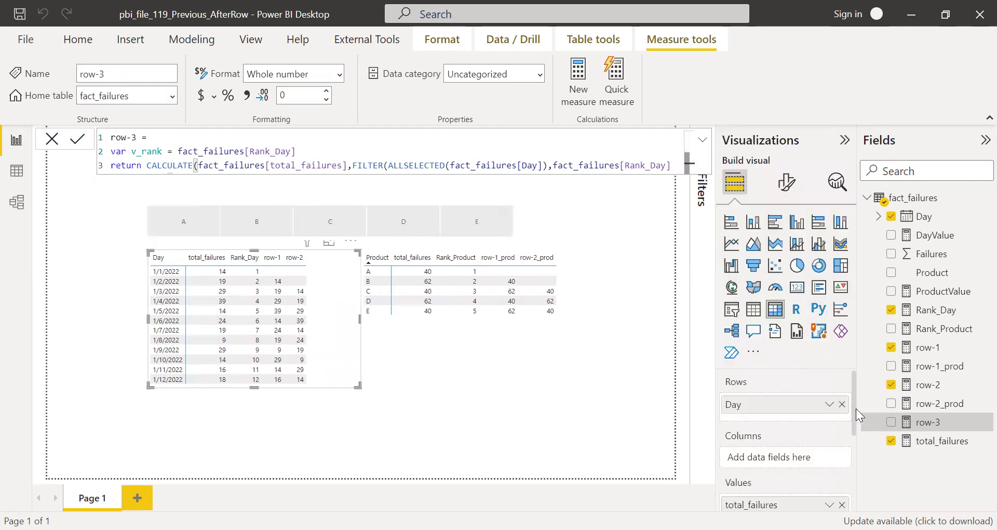
scroll(860, 416, "down", 3)
left_click_drag(923, 430, 843, 451)
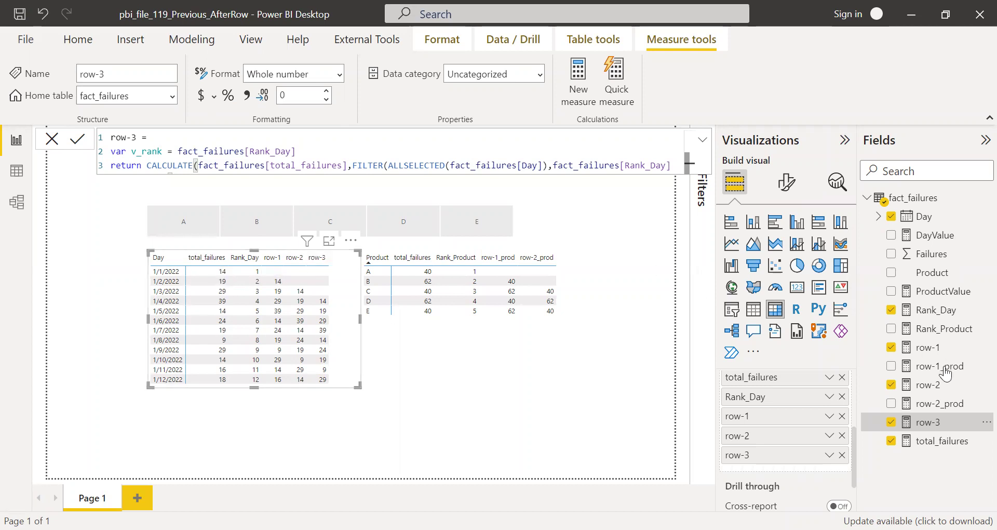
- Change the Rank_Day RANKX sort order from asc to desc
left_click(938, 312)
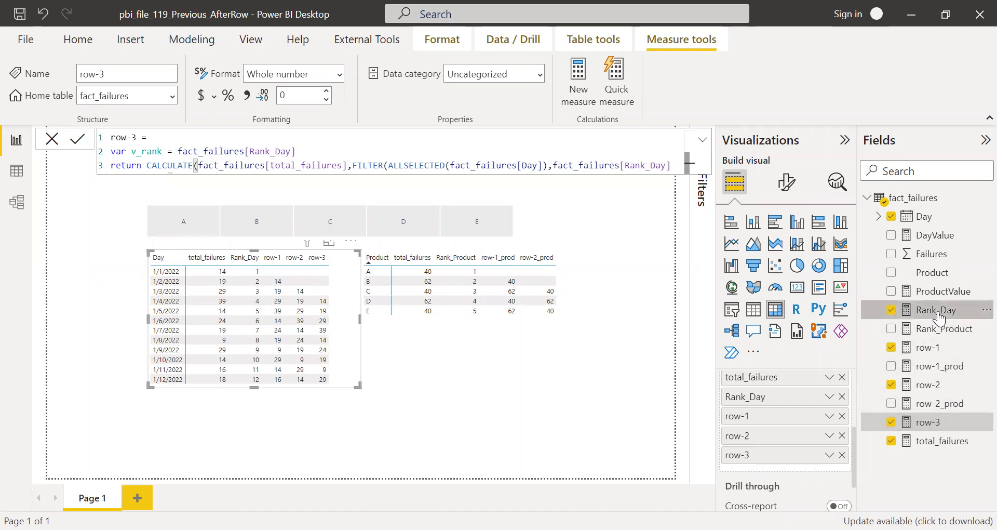
double_click(429, 137)
type("des")
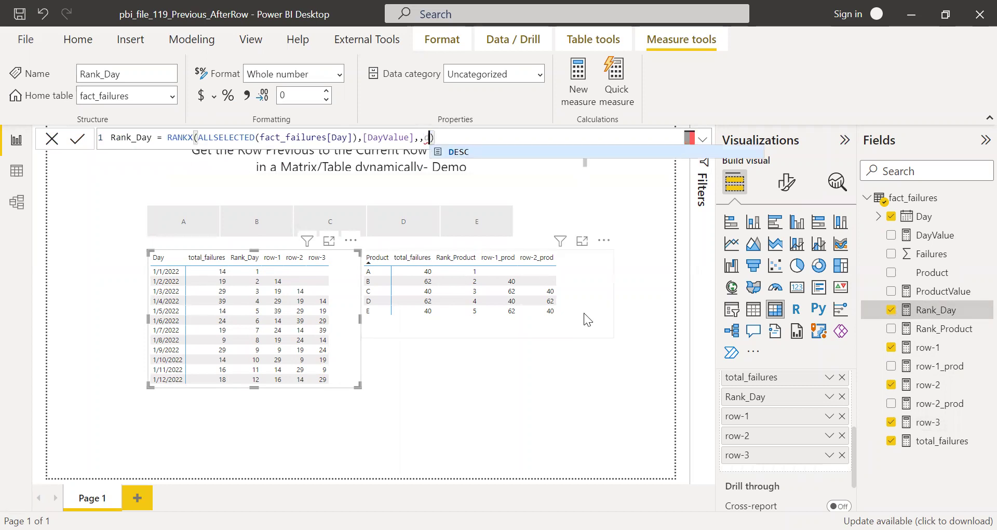
type("c")
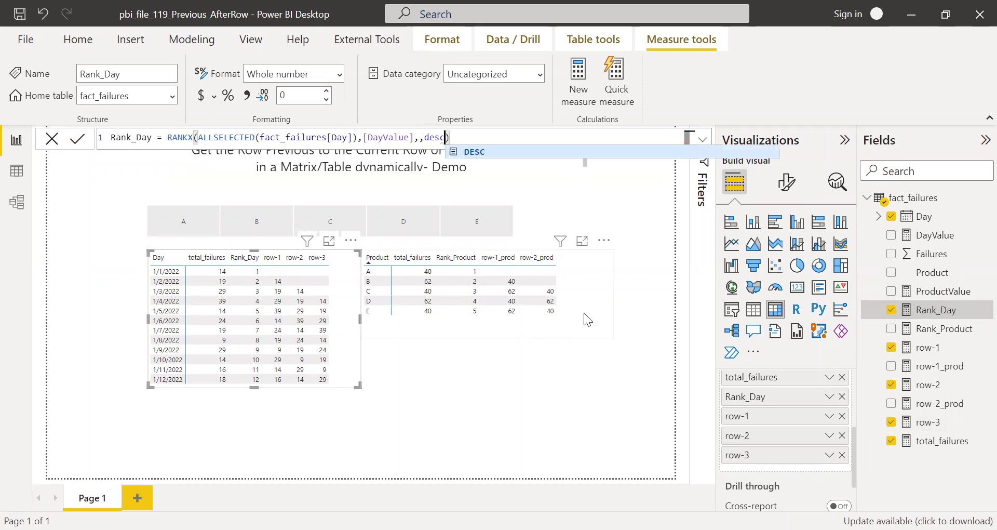
left_click(502, 138)
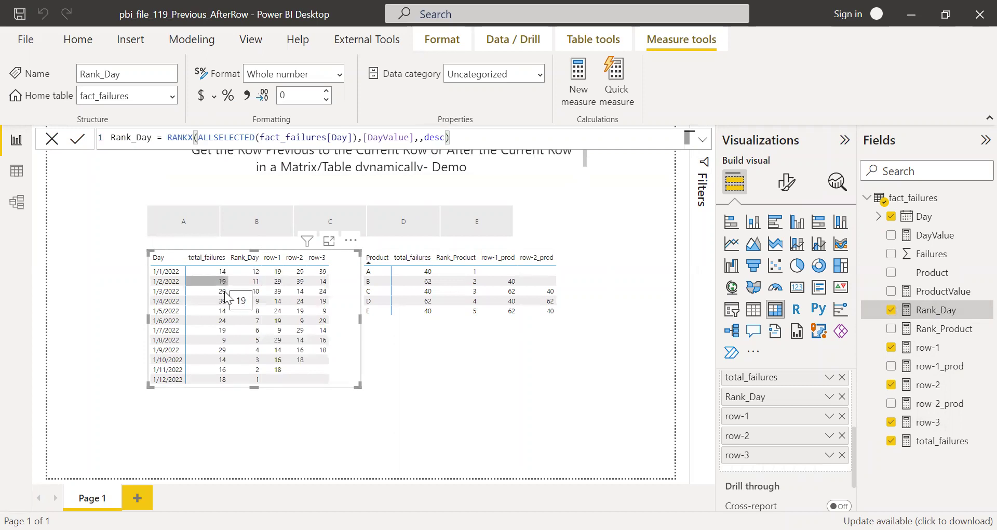
- Revert the Rank_Day sort order from desc back to asc
left_click_drag(447, 137, 424, 137)
type("asc")
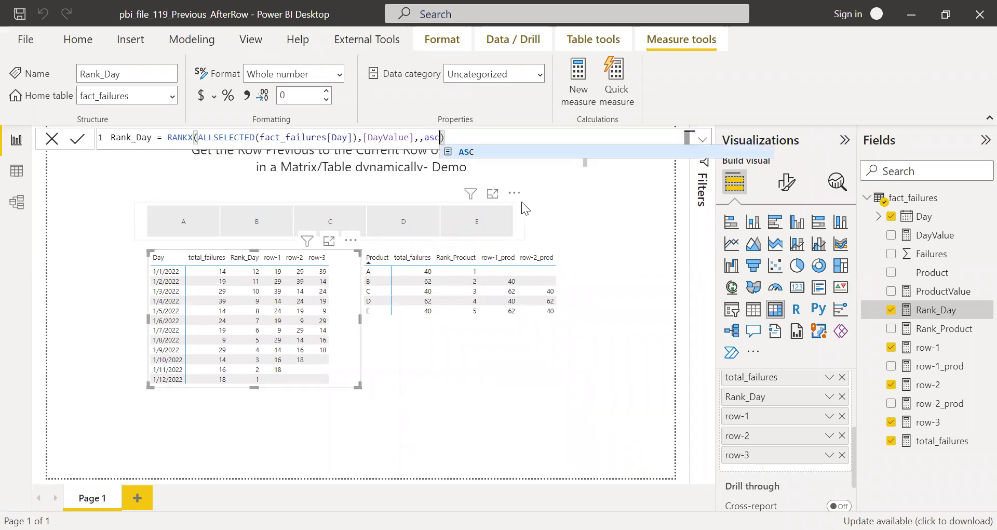
left_click(592, 137)
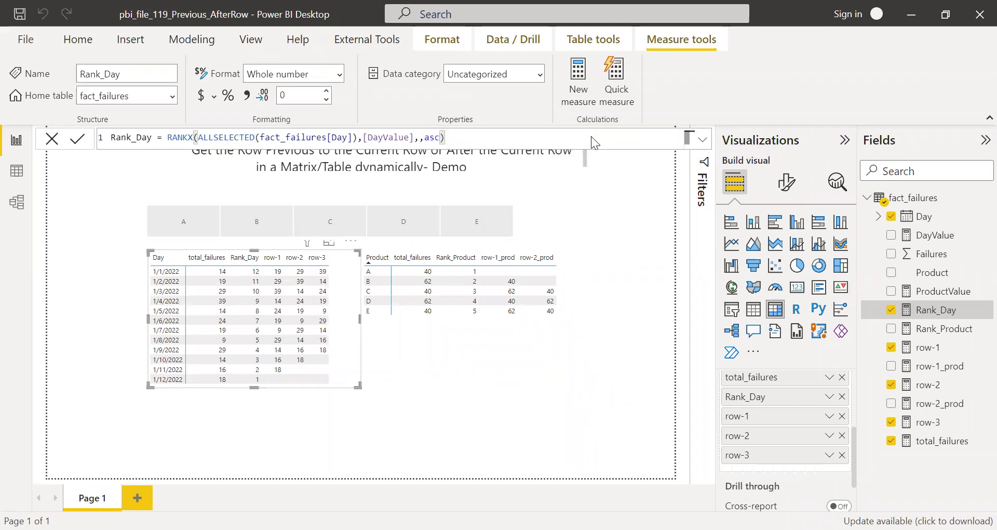
- Commit the ascending Rank_Day formula and inspect the Day and Product table visuals' fields
left_click(587, 257)
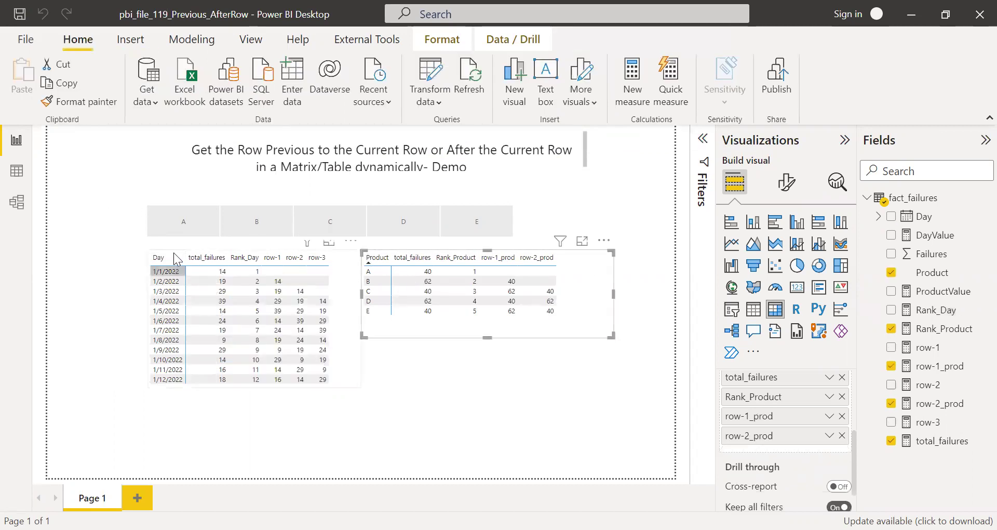
left_click(349, 256)
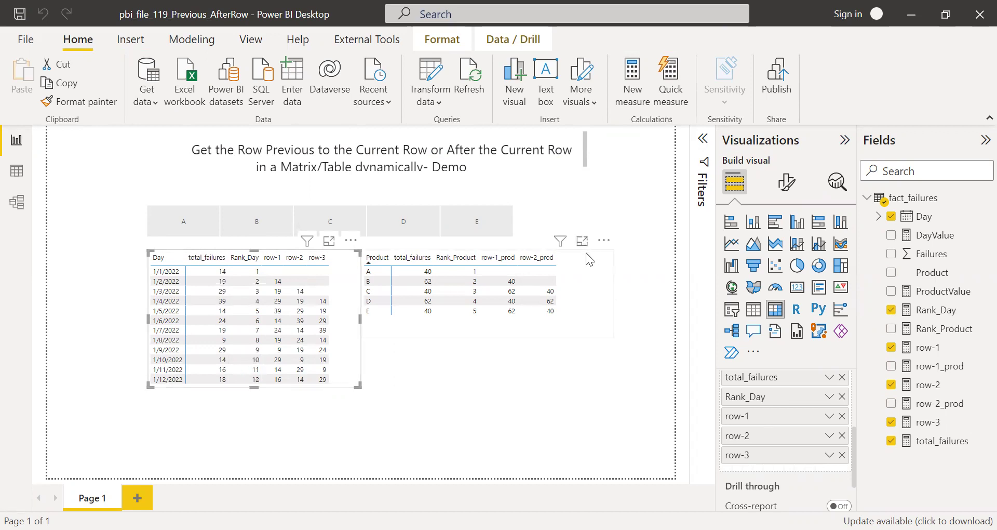
left_click(585, 253)
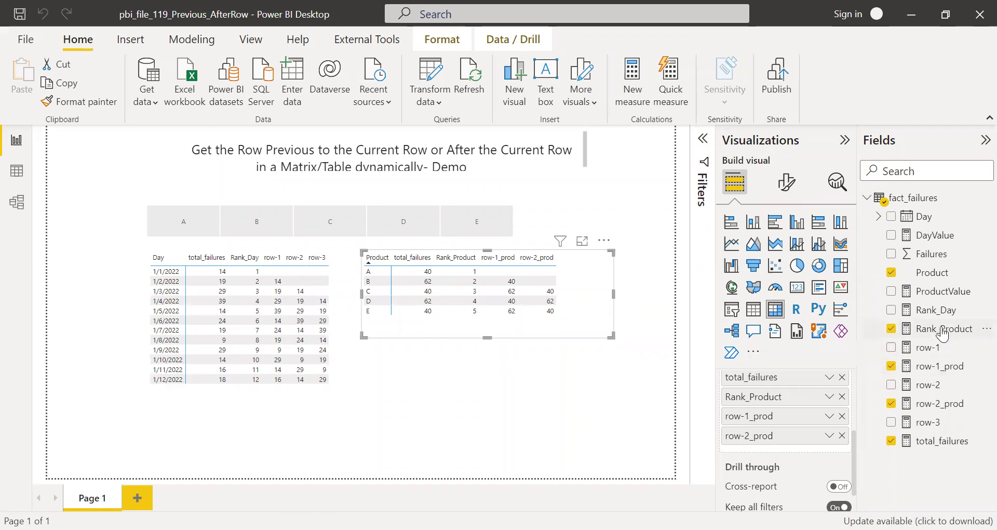
- Review the Rank_Product and ProductValue formulas, ending on the row-1_prod formula
left_click(944, 329)
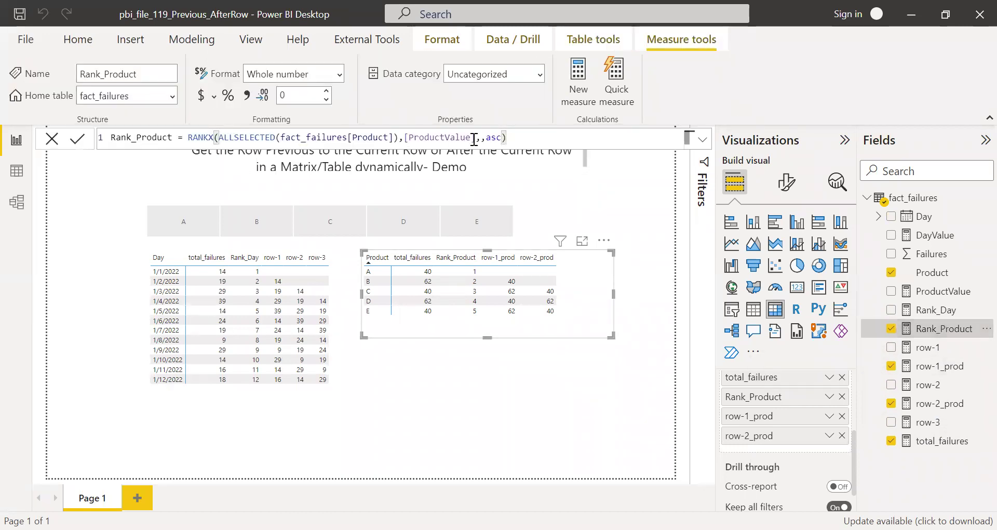
left_click_drag(475, 138, 414, 137)
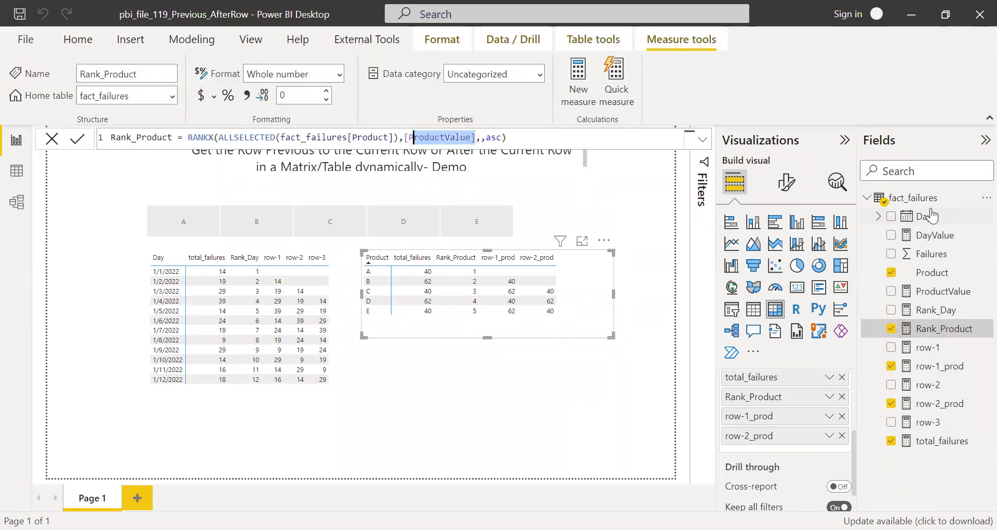
left_click(944, 292)
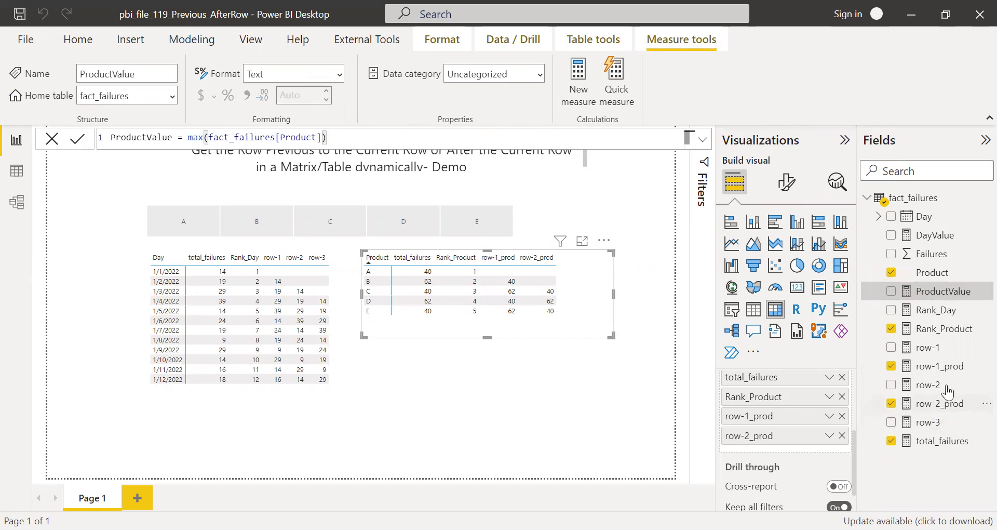
left_click(944, 333)
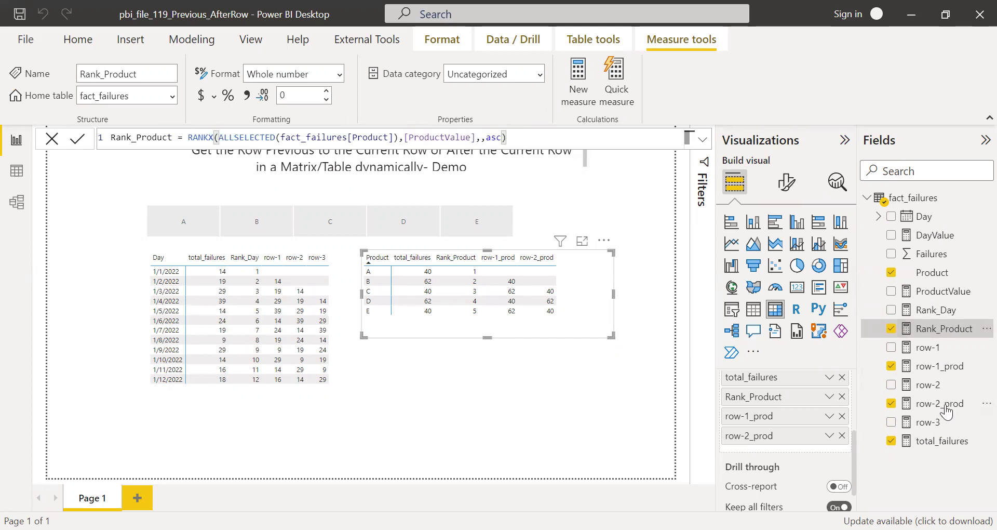
left_click(941, 367)
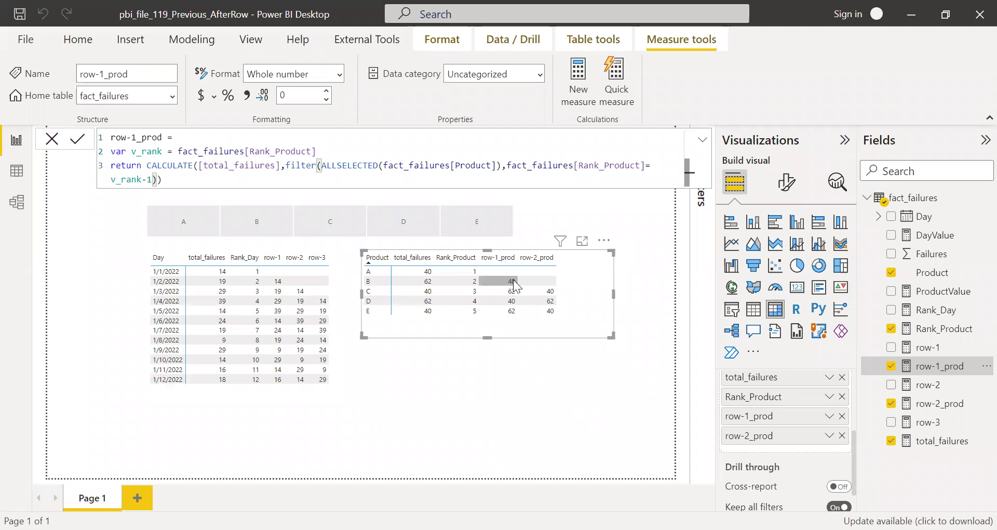
mouse_move(513, 279)
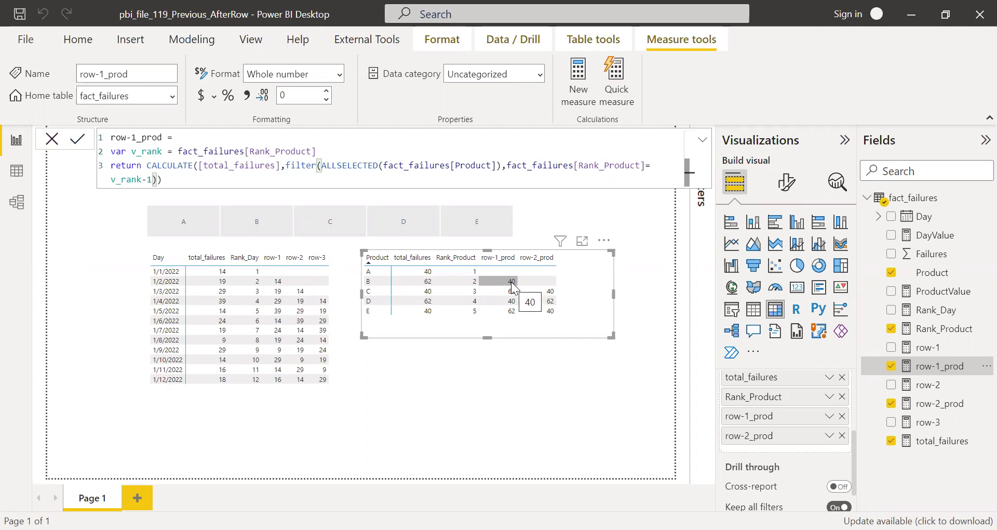
- Add a blank measure named Measure to the fact_failures table
right_click(925, 207)
left_click(841, 213)
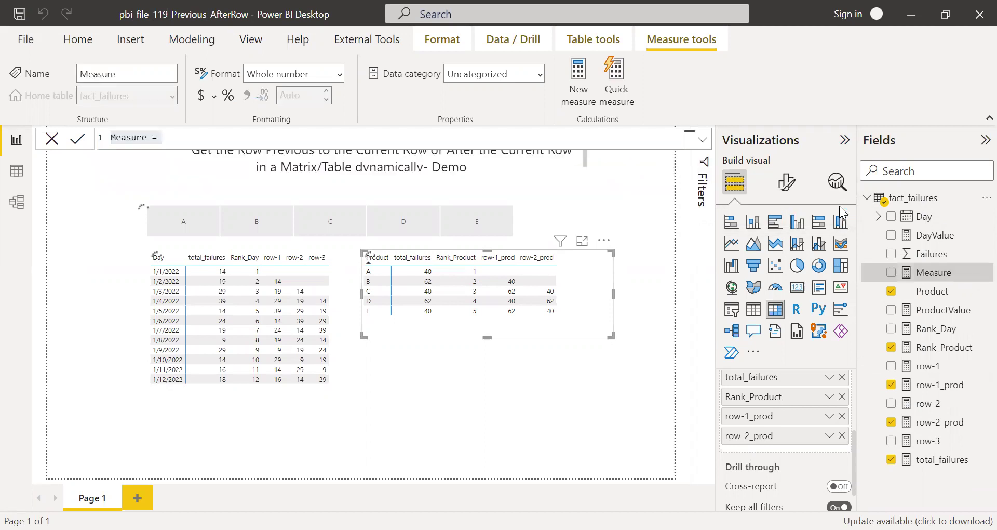
- Name the measure row-3_prod and declare var V_rank_prod = fact_failures[Rank_Product]
type("row")
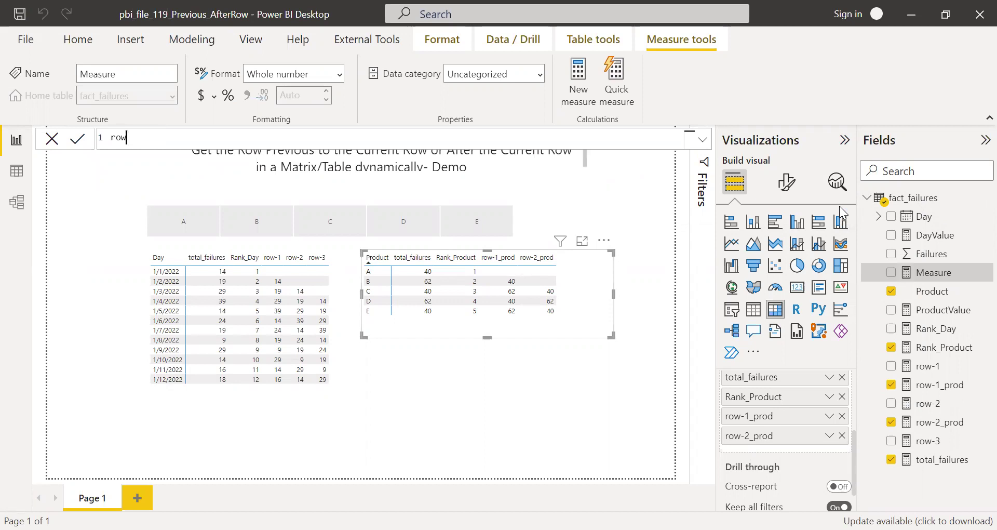
type("-3_prod =")
key("shift+Return")
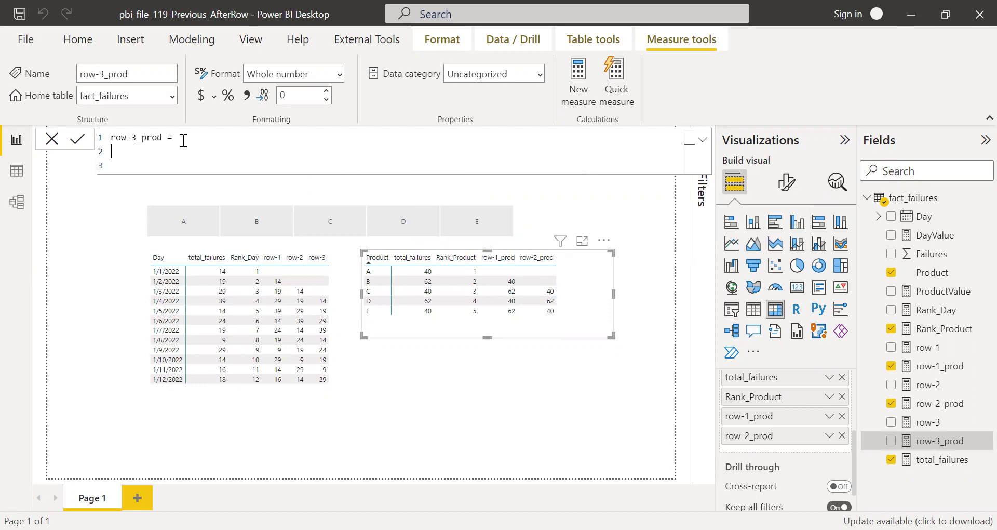
type("var ")
type("V")
type("_ra")
type("nk_pro")
type("d = fact_failu")
type("res[Rank")
key("Down")
key("Down")
key("Down")
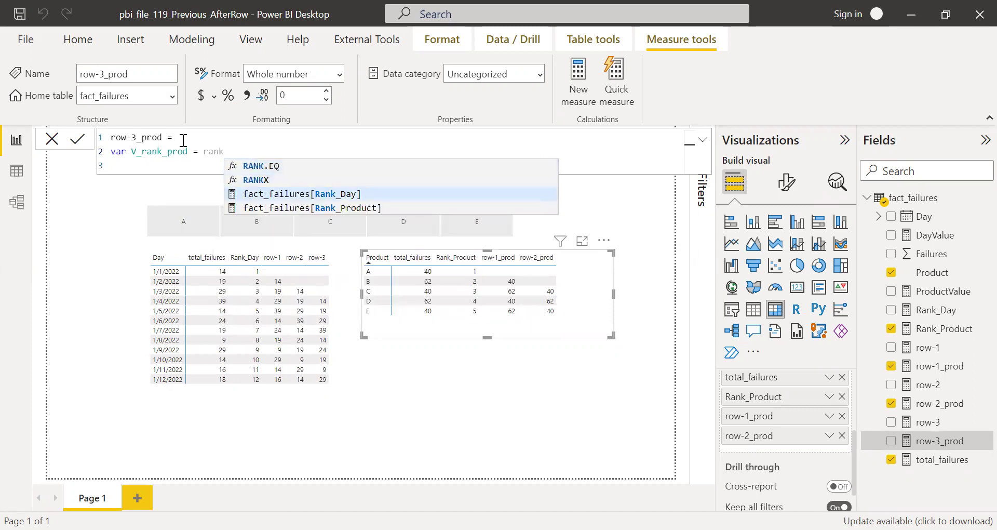
key("Tab")
key("shift+Return")
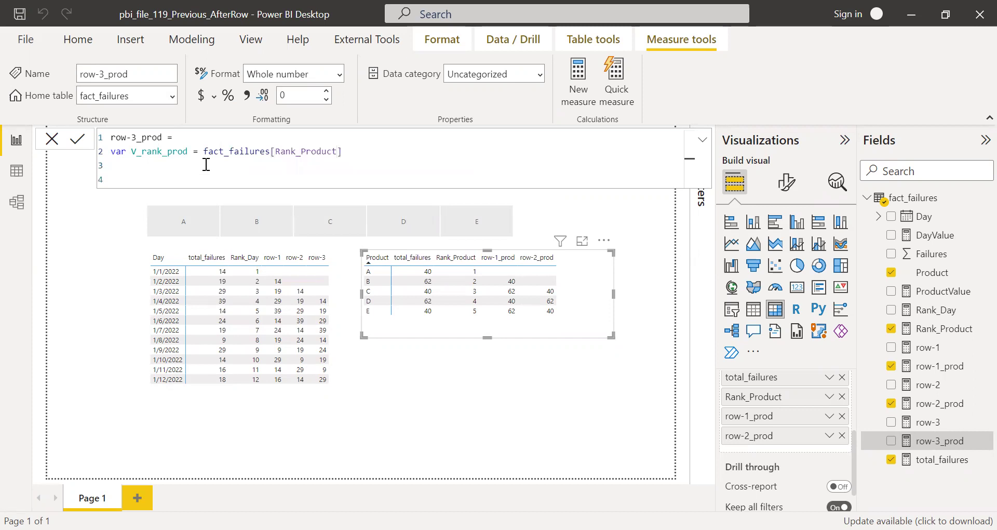
- Add a return line starting CALCULATE(fact_failures[total_failures]
type("return")
key("shift+Return")
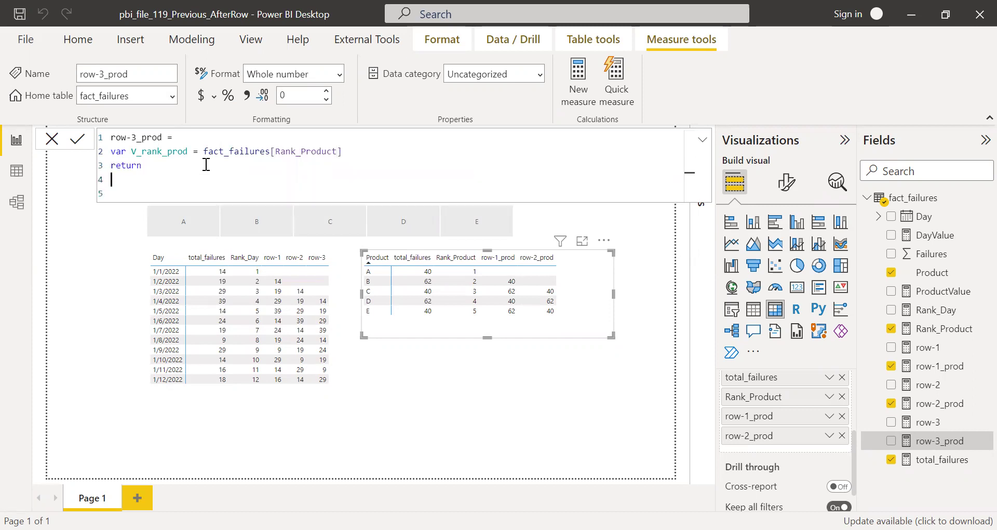
type("C")
key("Tab")
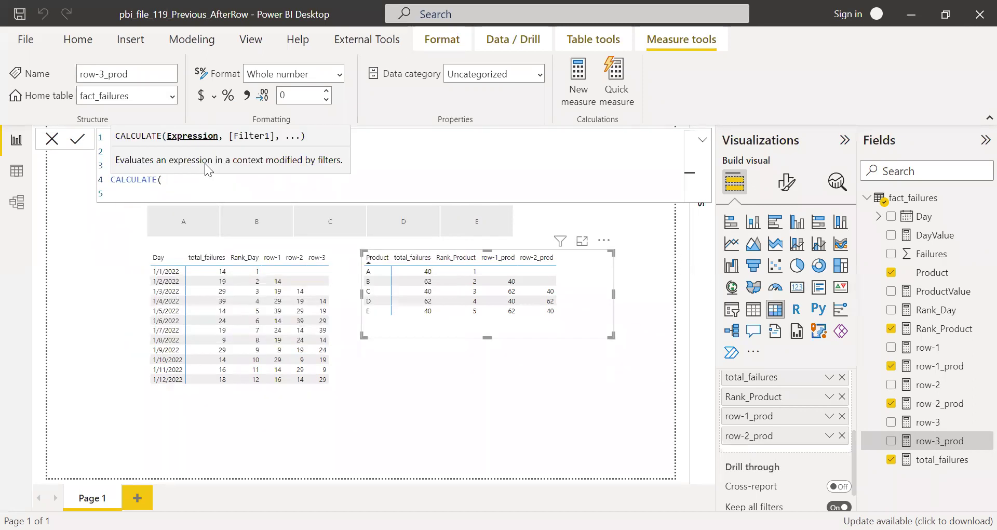
type("tot")
key("Down")
key("Down")
key("Down")
key("Down")
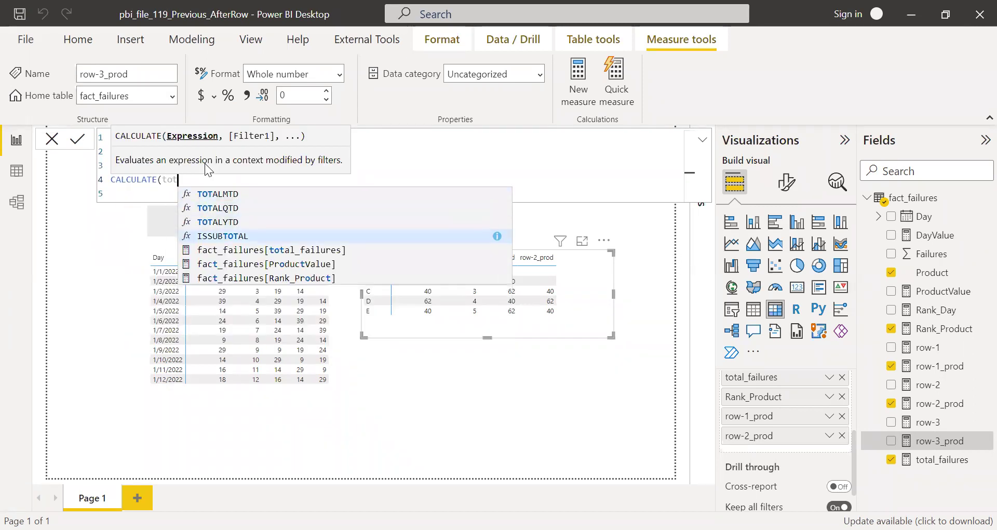
key("Tab")
- Finish with FILTER(ALLSELECTED(fact_failures[Product]), fact_failures[Rank_Product] = V_rank_prod-3))
type(",")
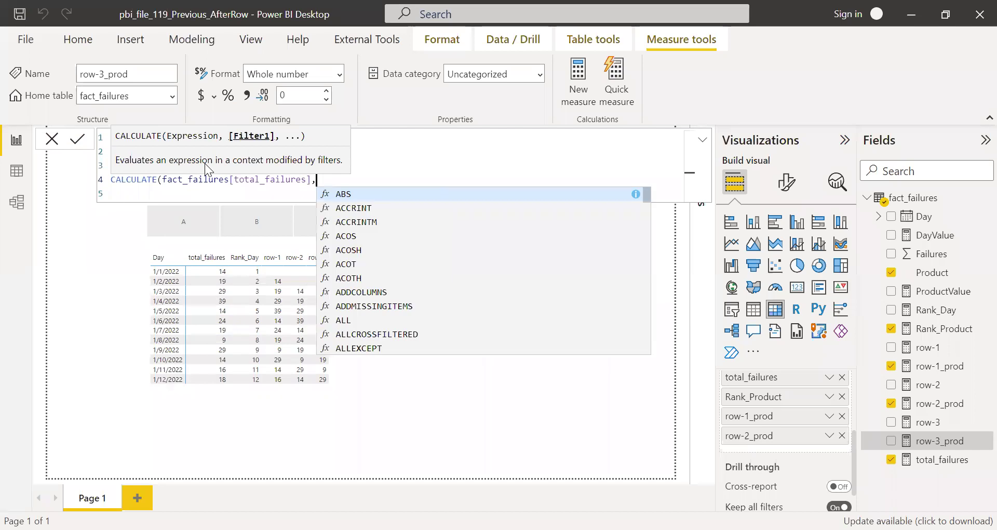
type("FILTER(")
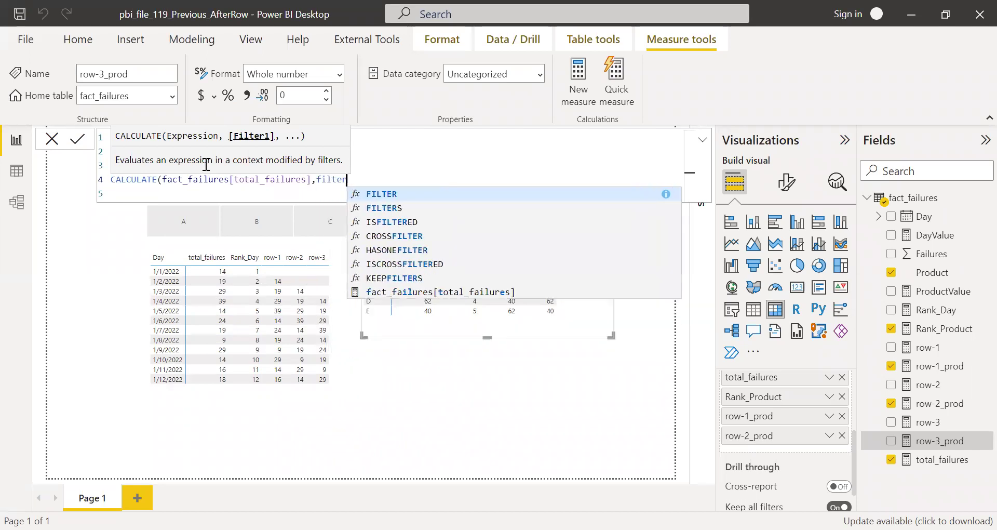
type("all")
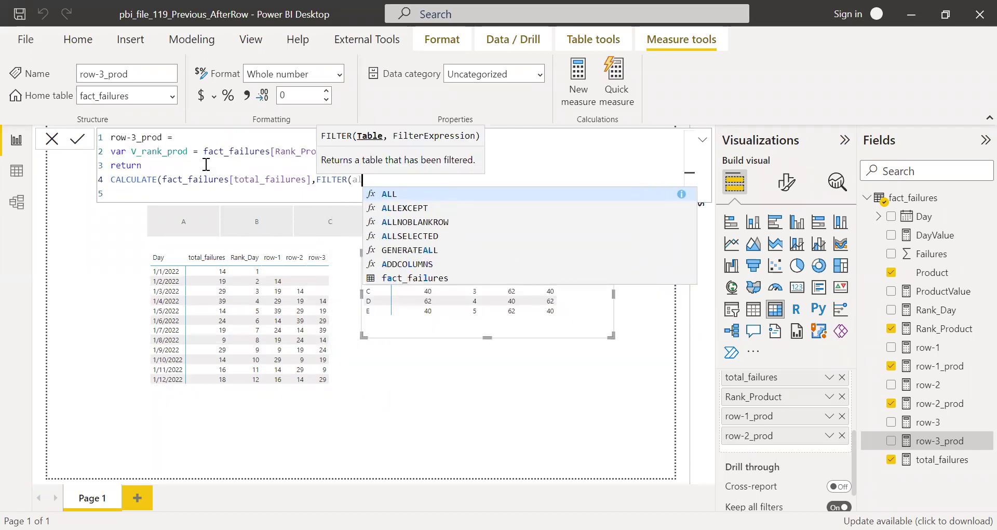
key("Down")
key("Down")
key("Down")
key("Tab")
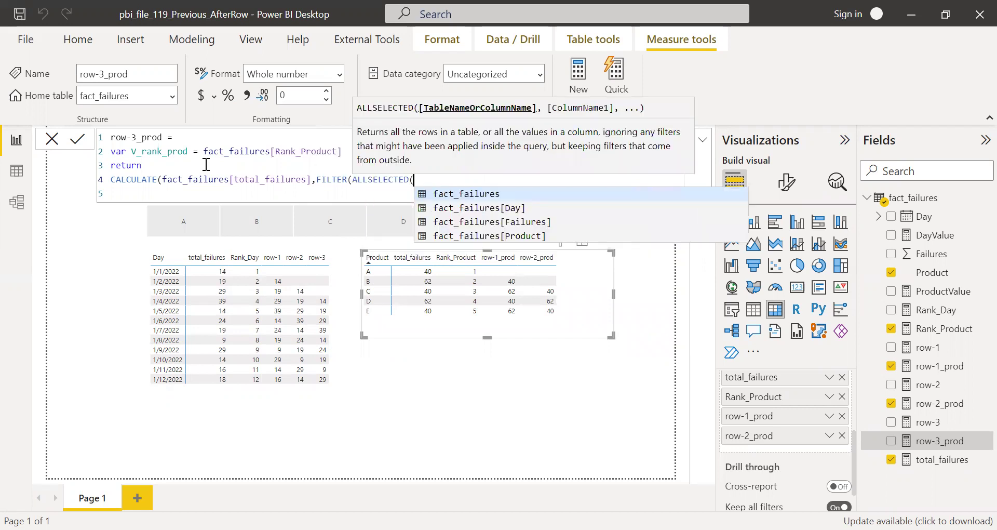
key("Down")
key("Down")
key("Down")
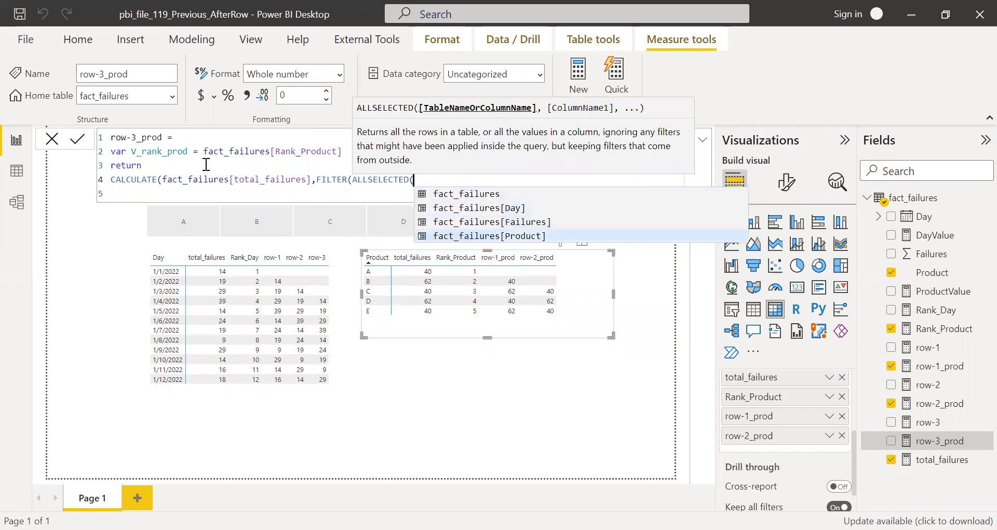
key("Tab")
type(")")
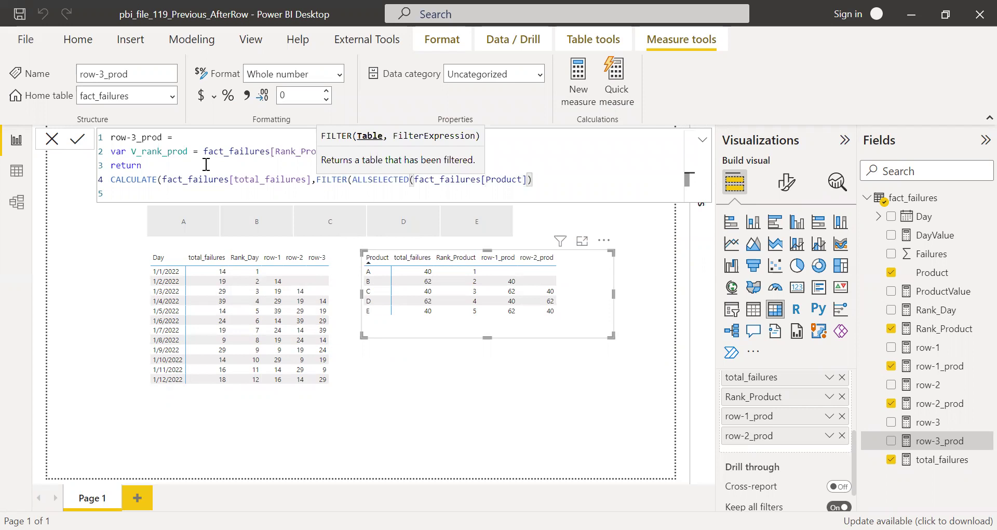
type(",")
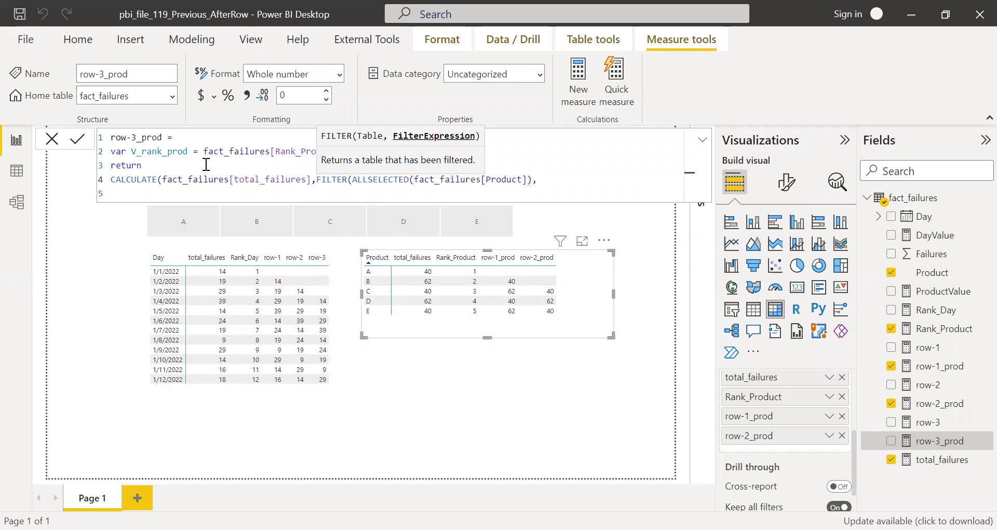
type("rank")
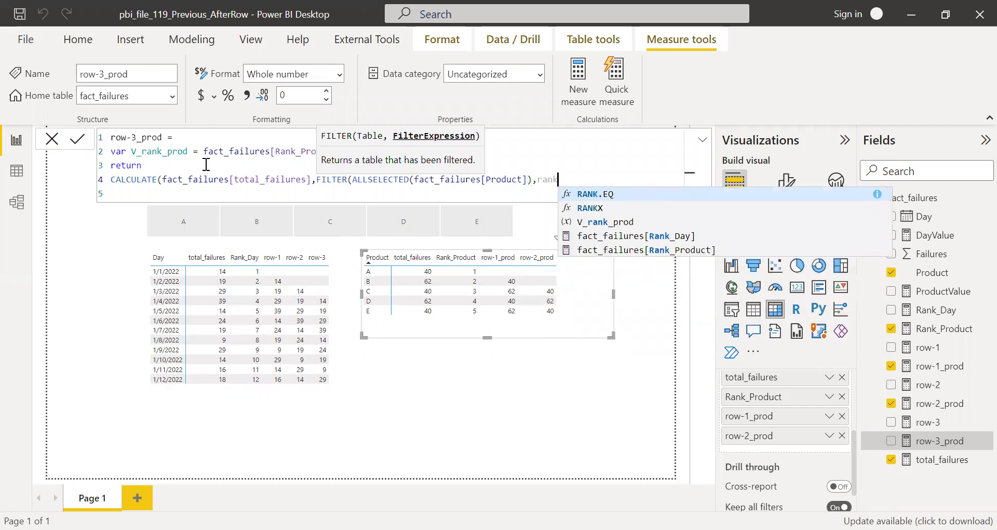
key("Down")
key("Down")
key("Down")
key("Down")
key("Tab")
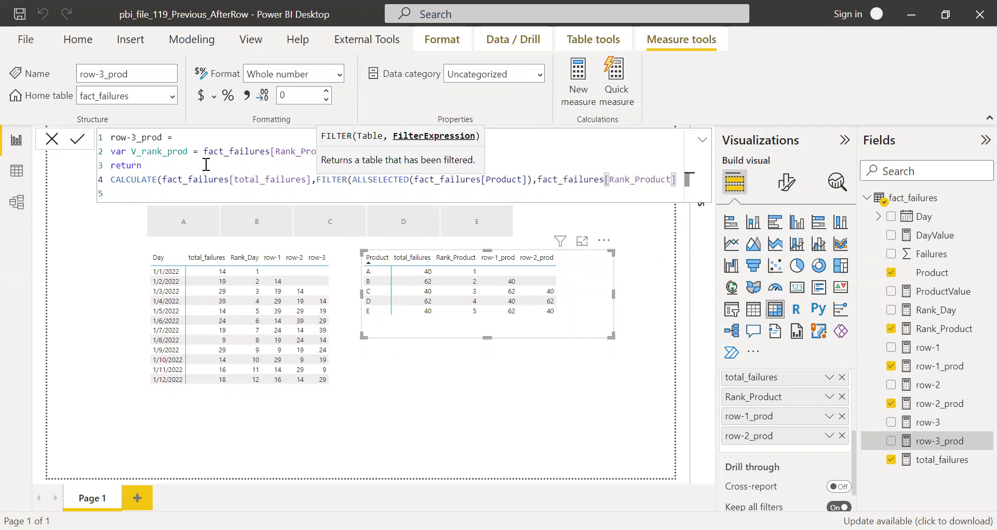
type("= ")
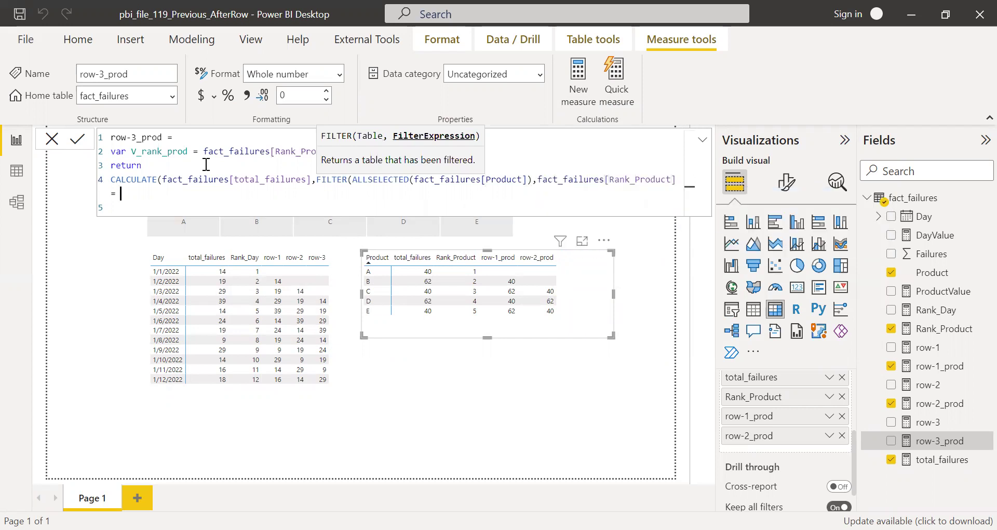
type("V")
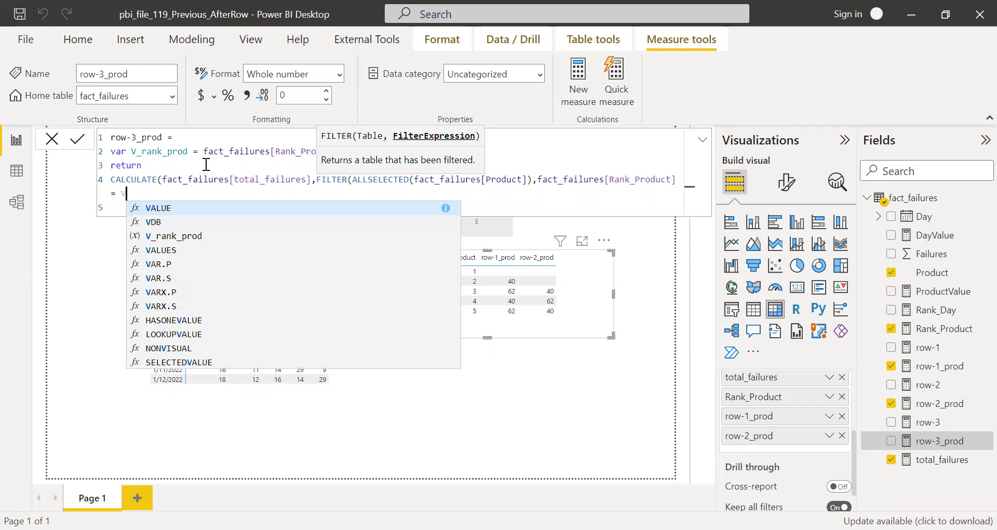
key("Escape")
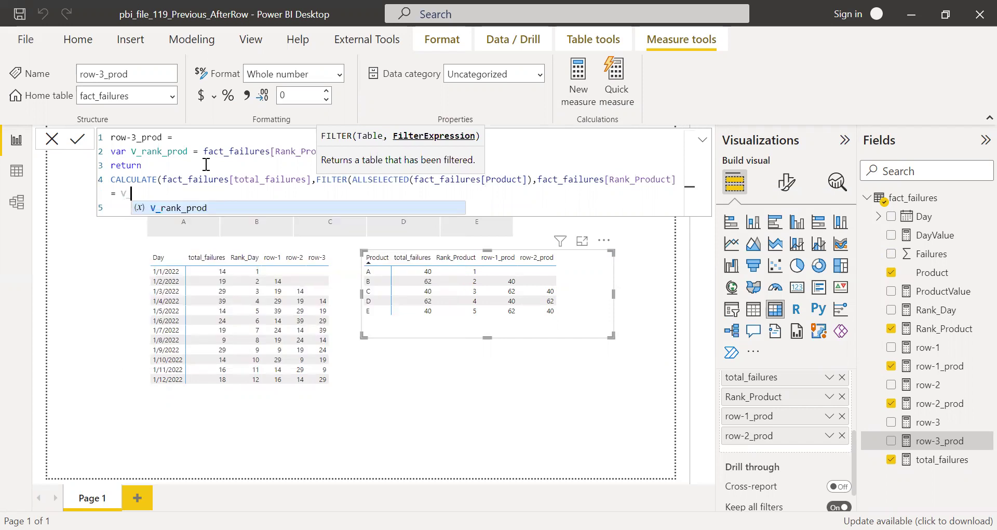
type("_rank_prod")
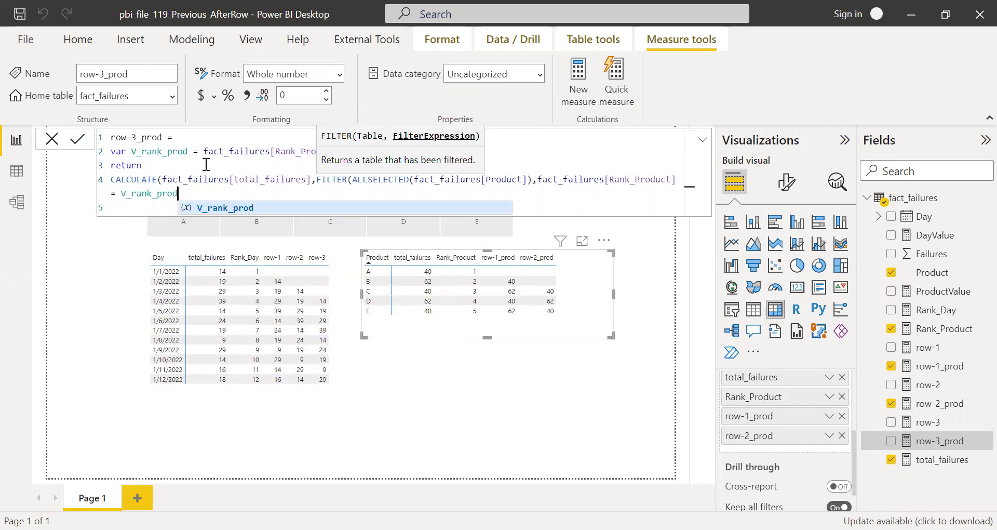
type("-3")
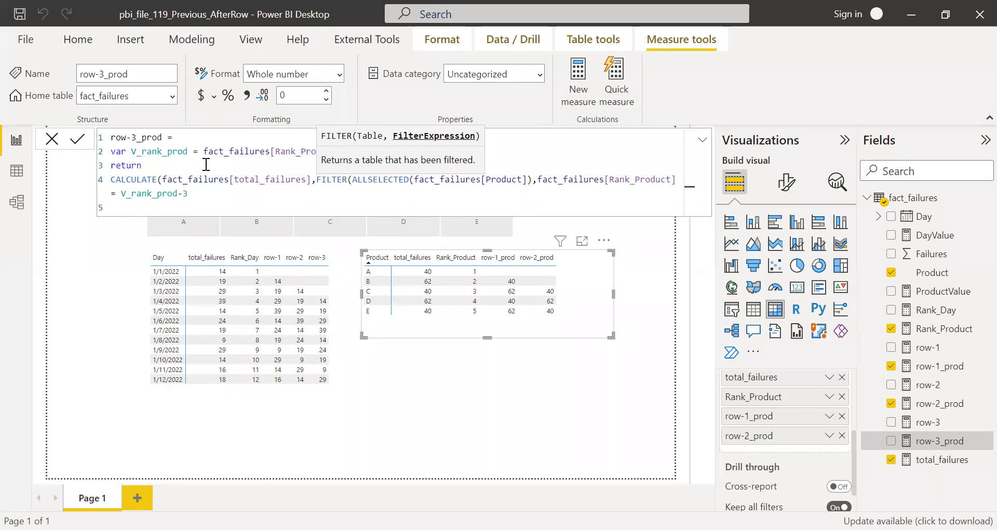
type("))")
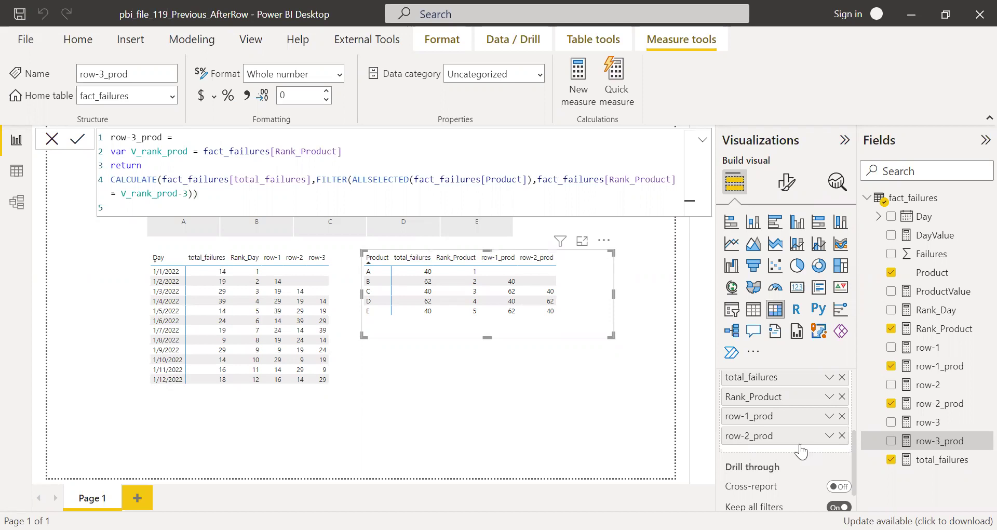
- Add row-3_prod to the product table (40 for D, 62 for E) and open Rank_Product's formula
left_click_drag(632, 355, 456, 303)
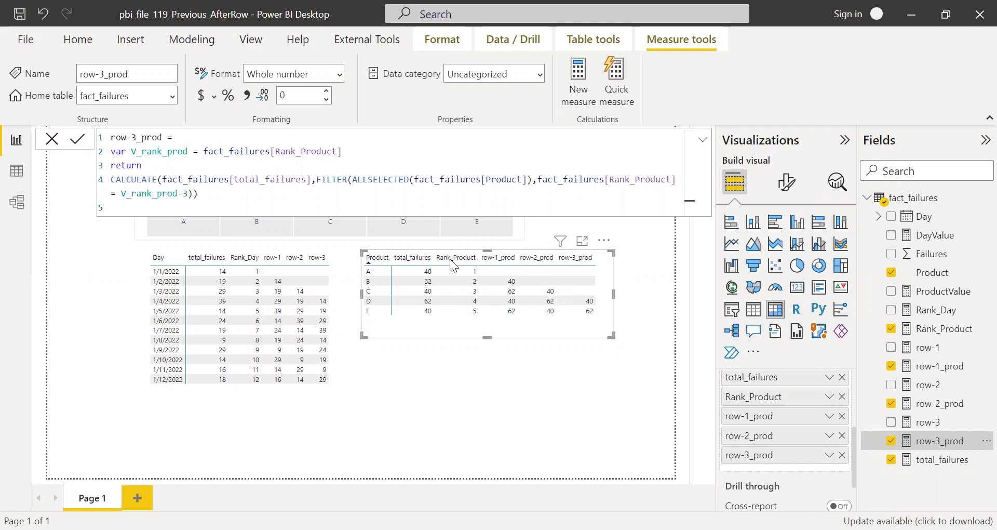
left_click(926, 332)
- Change Rank_Product's sort from asc to desc, so E ranks 1 and A ranks 5
left_click_drag(504, 137, 486, 137)
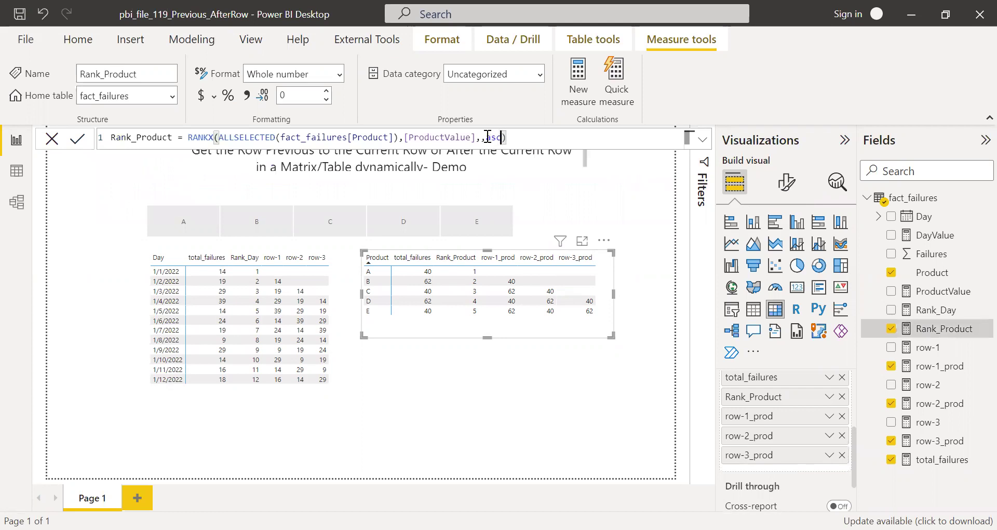
type("d")
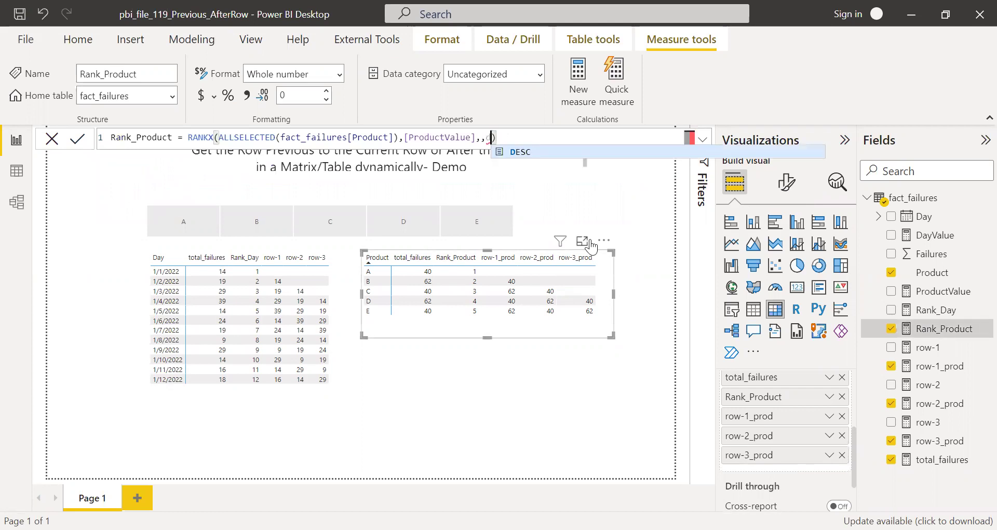
type("esc")
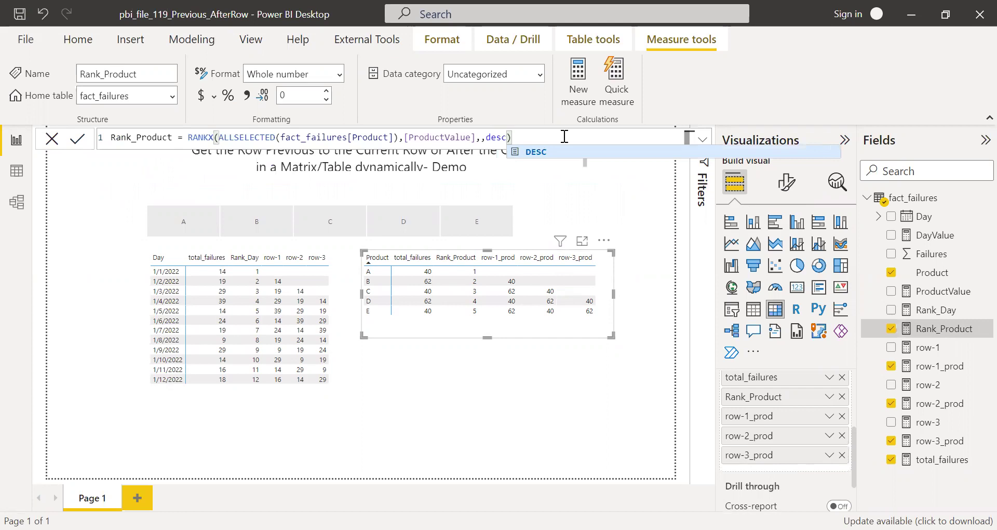
left_click(565, 137)
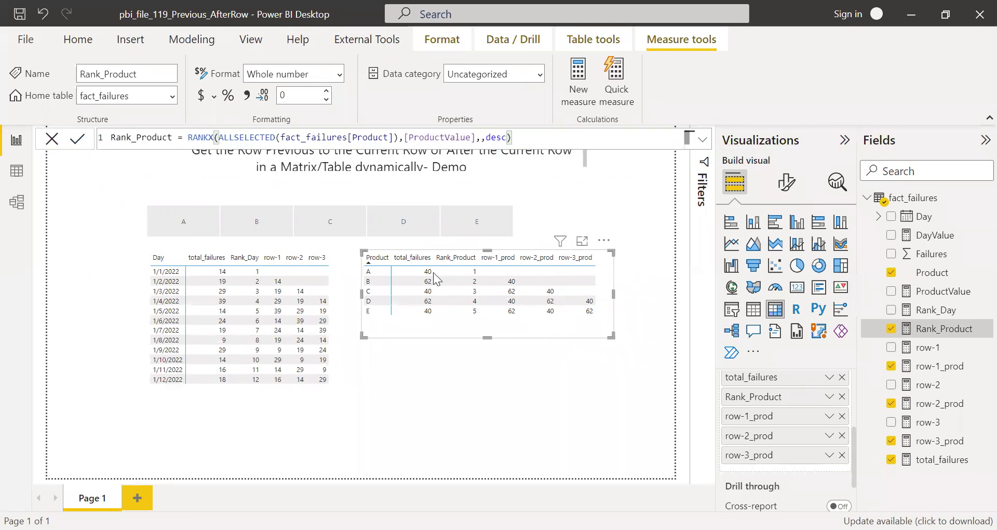
key("Return")
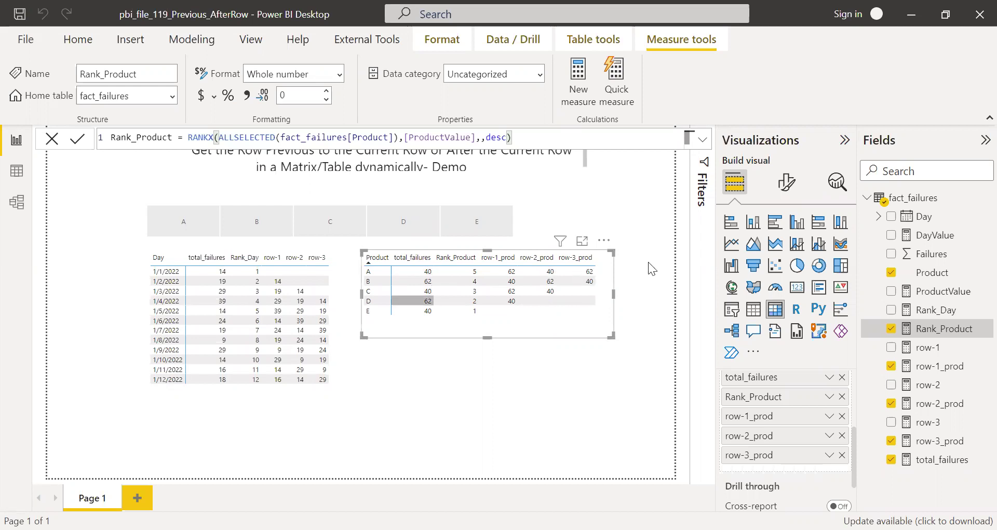
left_click(648, 262)
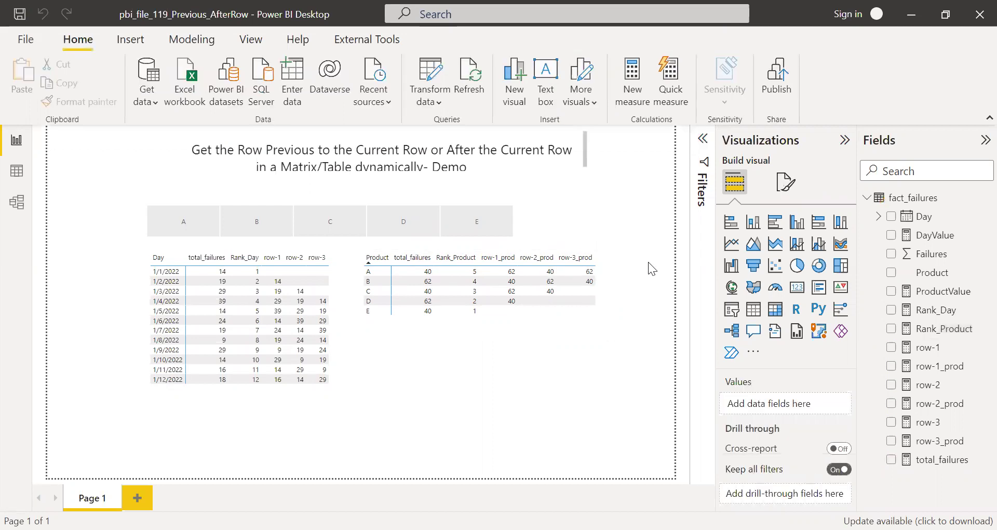